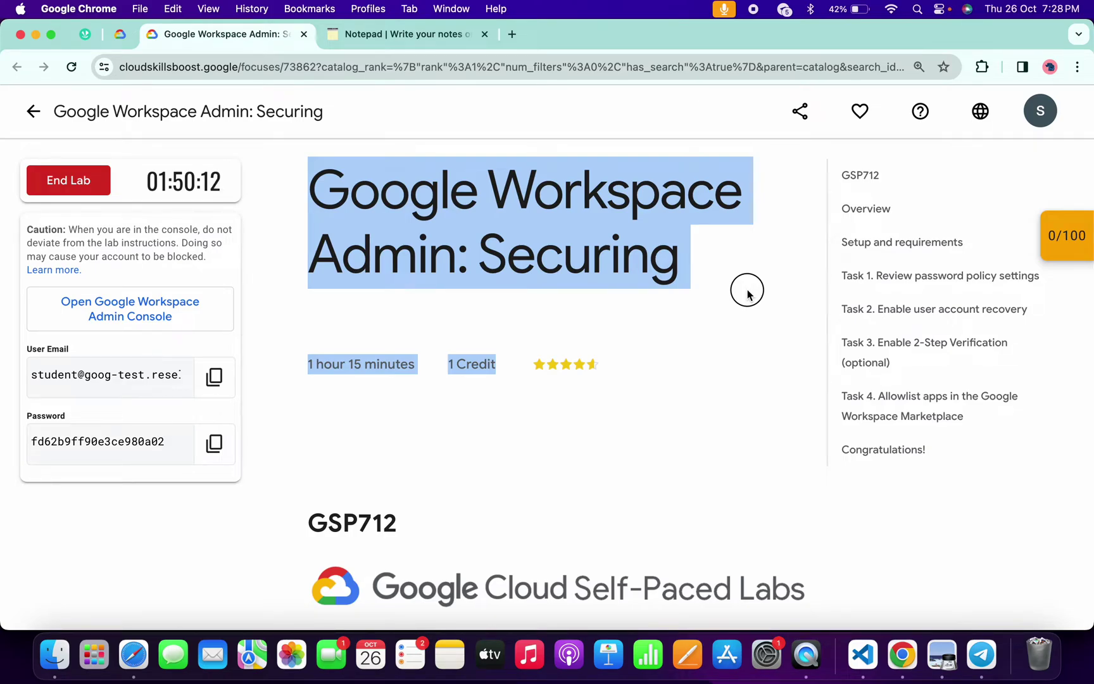
- Start verifying the lab's primary domain from the Domains card of the setup checklist
{"action": "scroll", "coordinate": [747, 290], "scroll_direction": "right", "scroll_amount": 2}
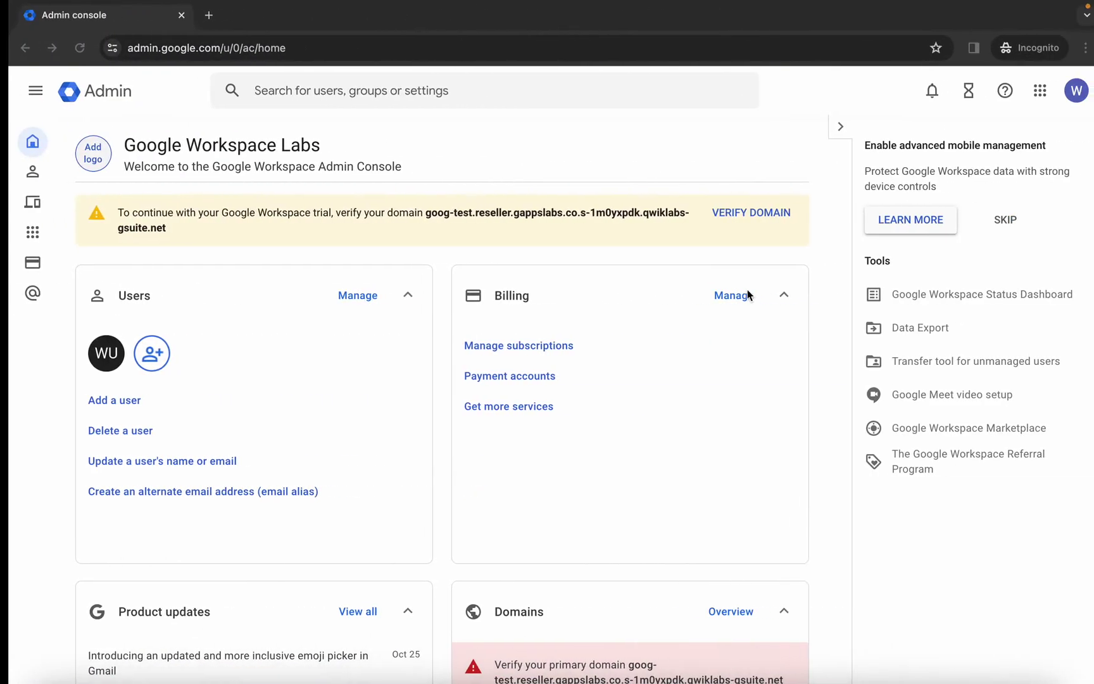
{"action": "scroll", "coordinate": [678, 435], "scroll_direction": "down", "scroll_amount": 3}
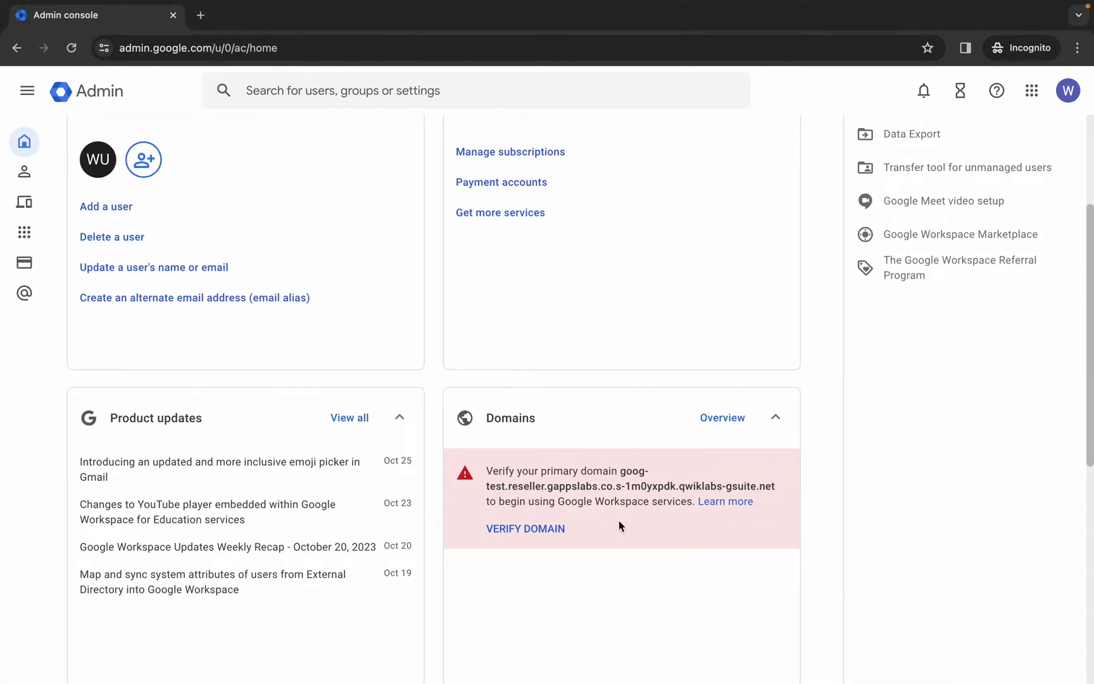
{"action": "left_click", "coordinate": [528, 532]}
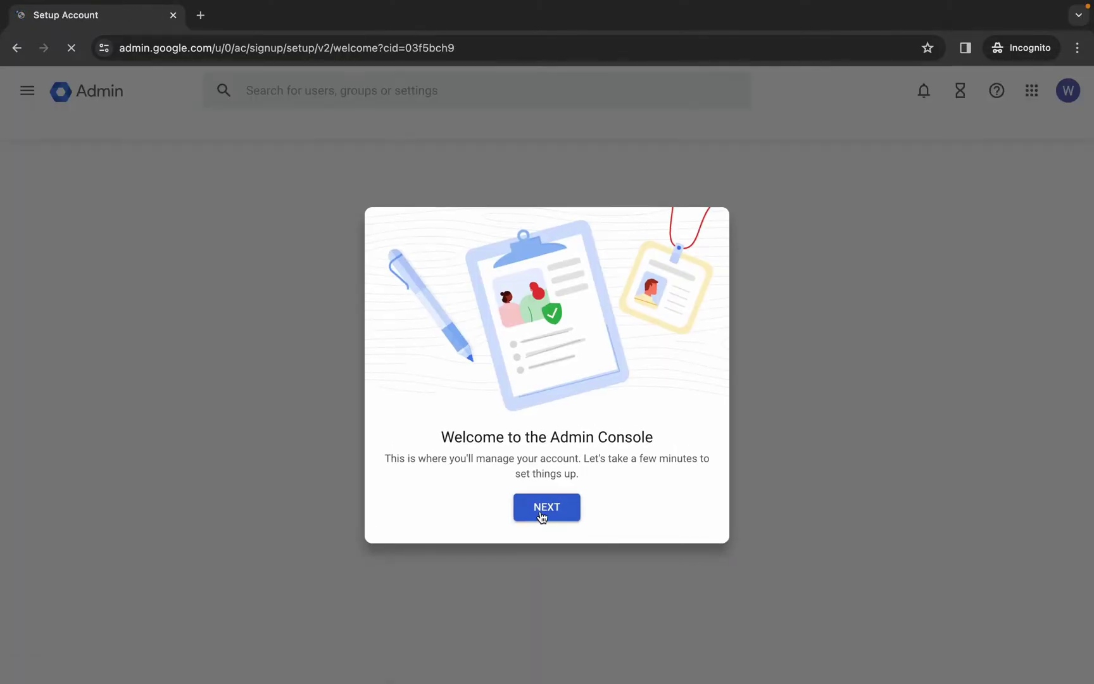
{"action": "left_click", "coordinate": [543, 514]}
{"action": "left_click", "coordinate": [543, 514]}
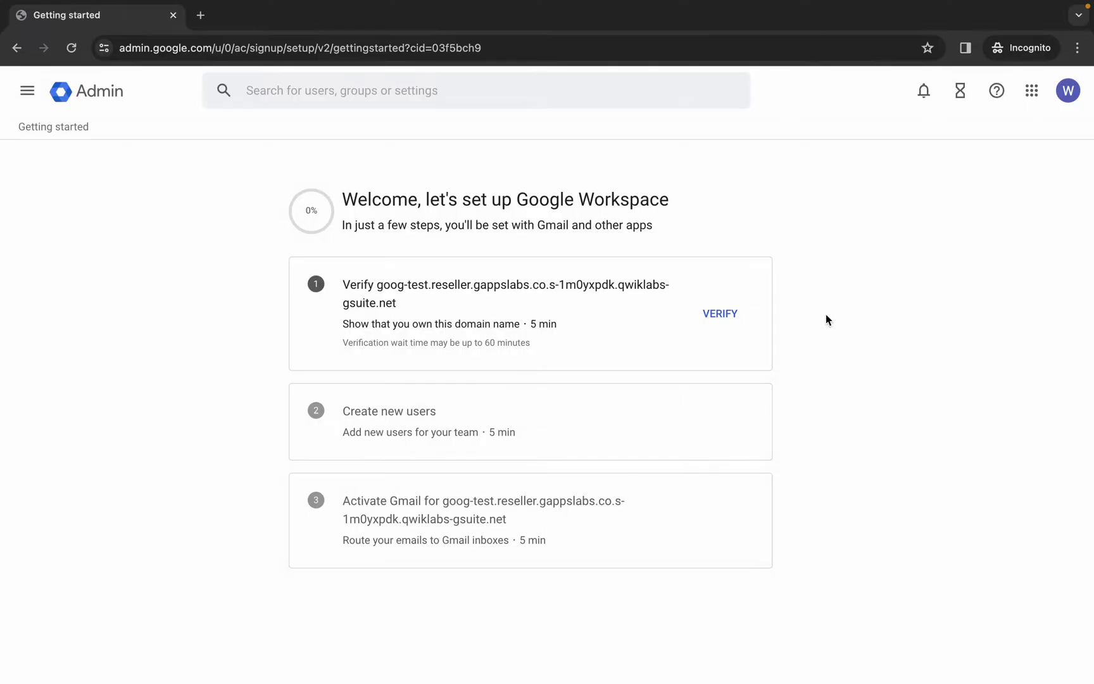
{"action": "left_click", "coordinate": [733, 313]}
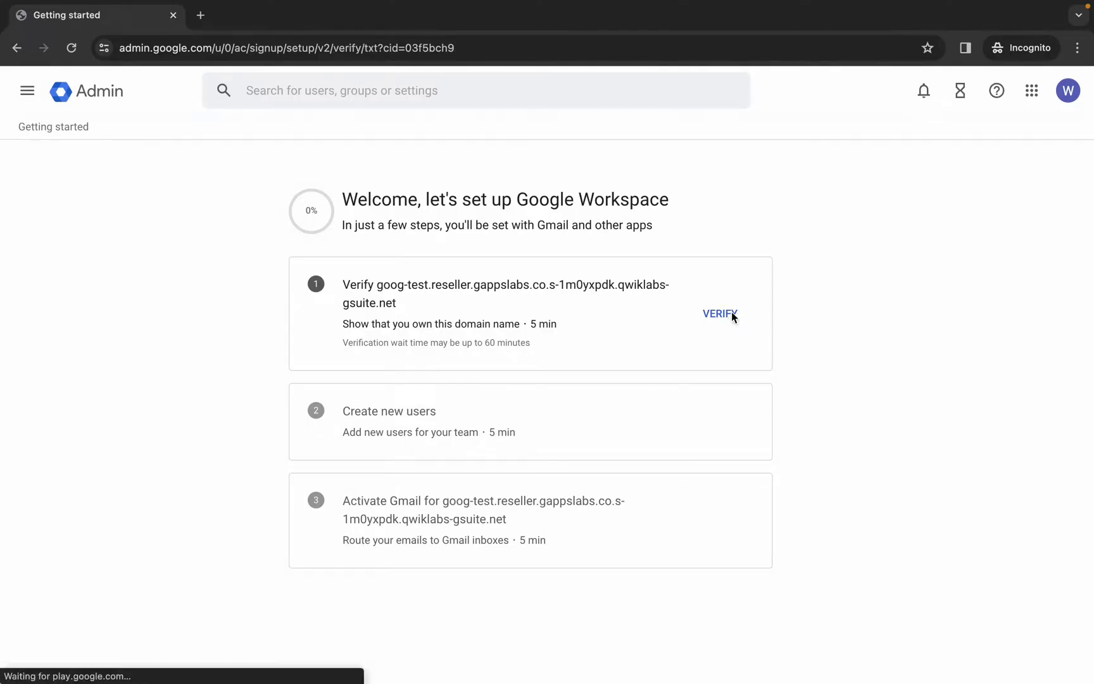
{"action": "key", "text": "ctrl+Left"}
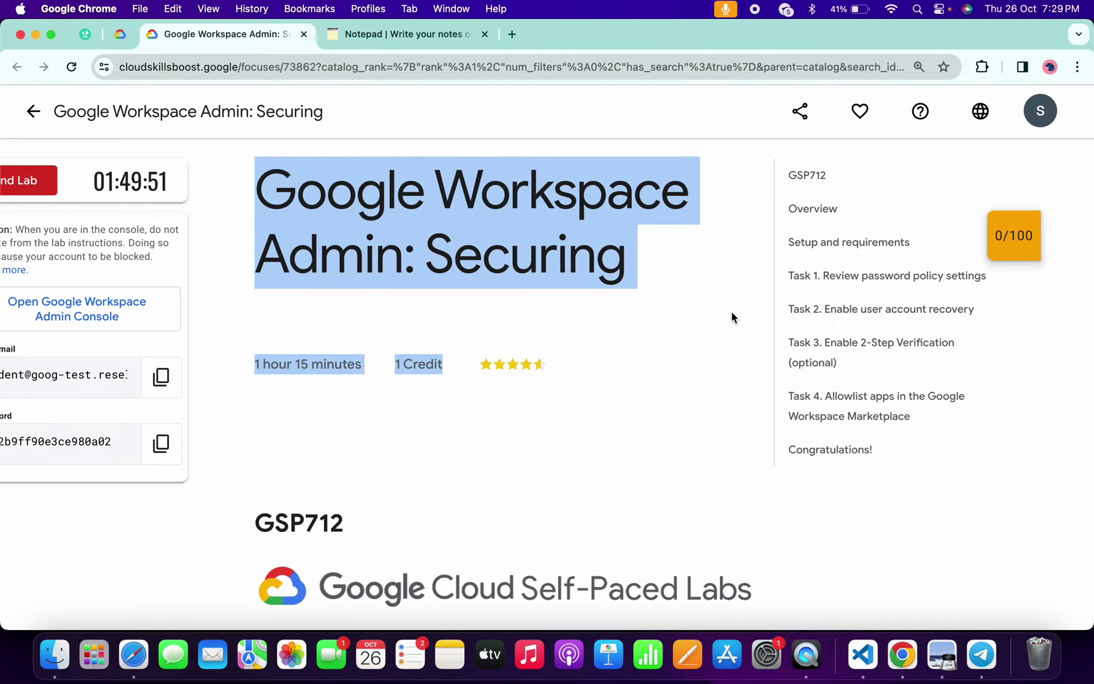
- Copy the phrase 'Account Recovery' from the Task 2 lab instructions
{"action": "left_click", "coordinate": [896, 309]}
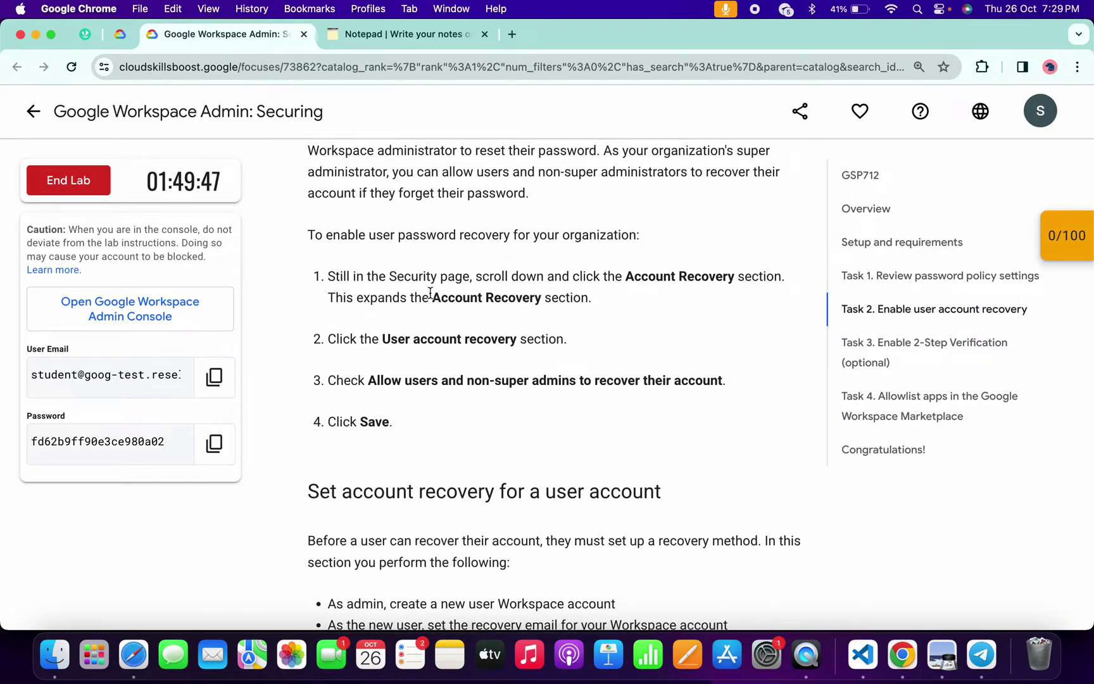
{"action": "left_click_drag", "start_coordinate": [435, 298], "coordinate": [545, 298]}
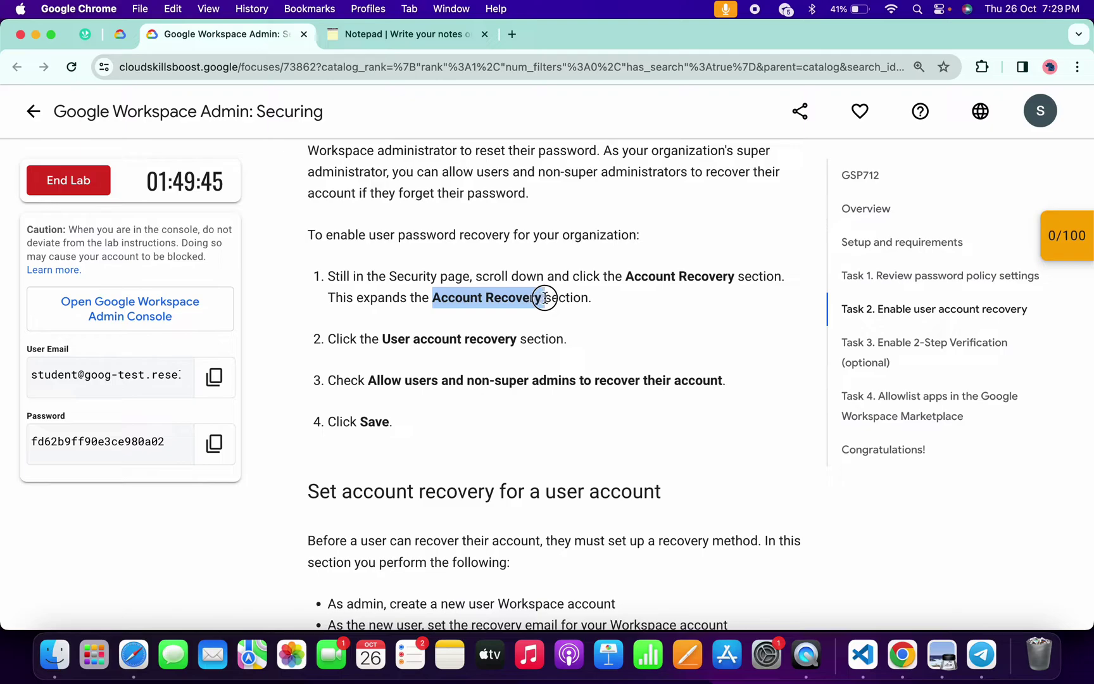
{"action": "key", "text": "super+c"}
{"action": "key", "text": "ctrl+Right"}
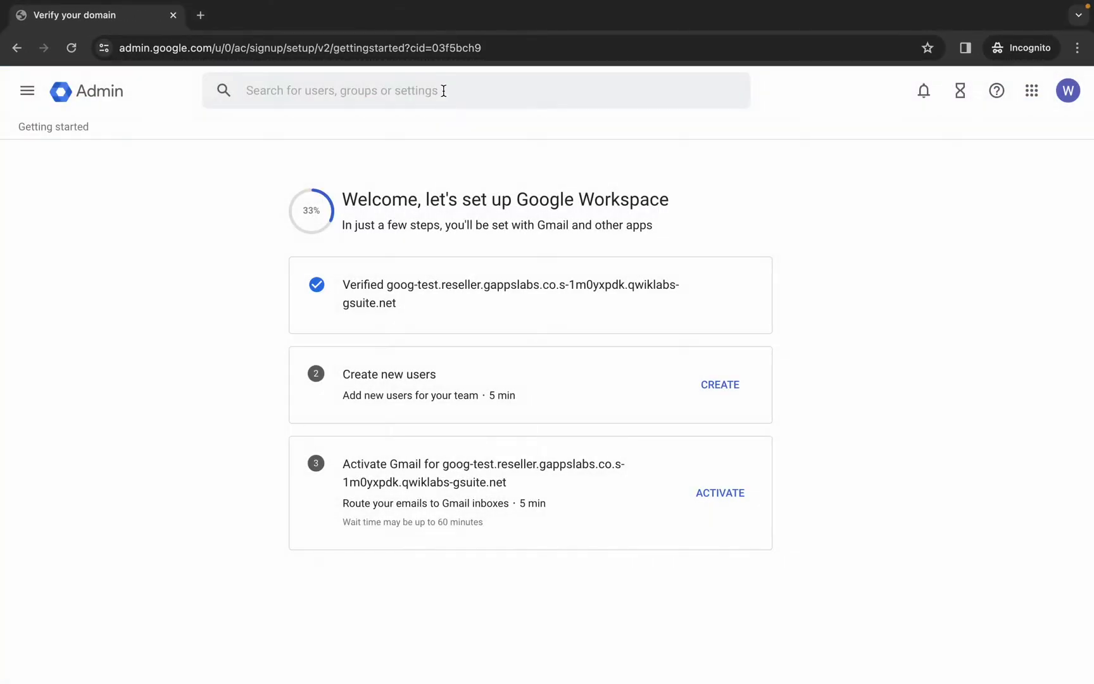
- Search the Admin console for 'Account Recovery' and open the Account recovery settings
{"action": "left_click", "coordinate": [444, 90]}
{"action": "key", "text": "super+v"}
{"action": "key", "text": "Return"}
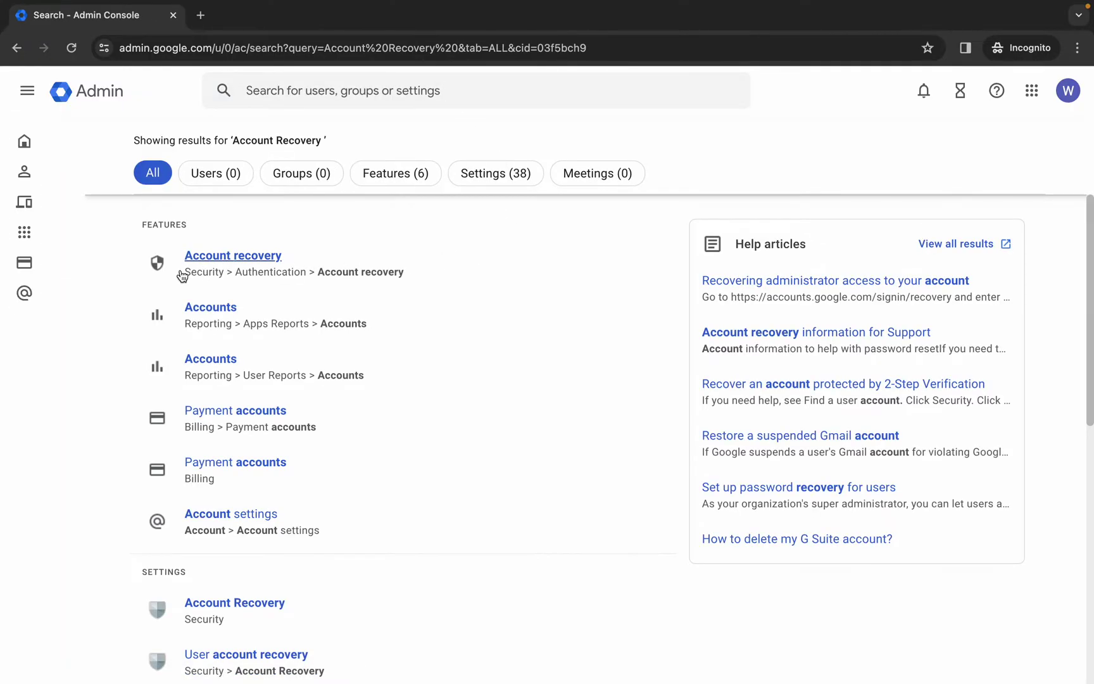
{"action": "left_click", "coordinate": [245, 258]}
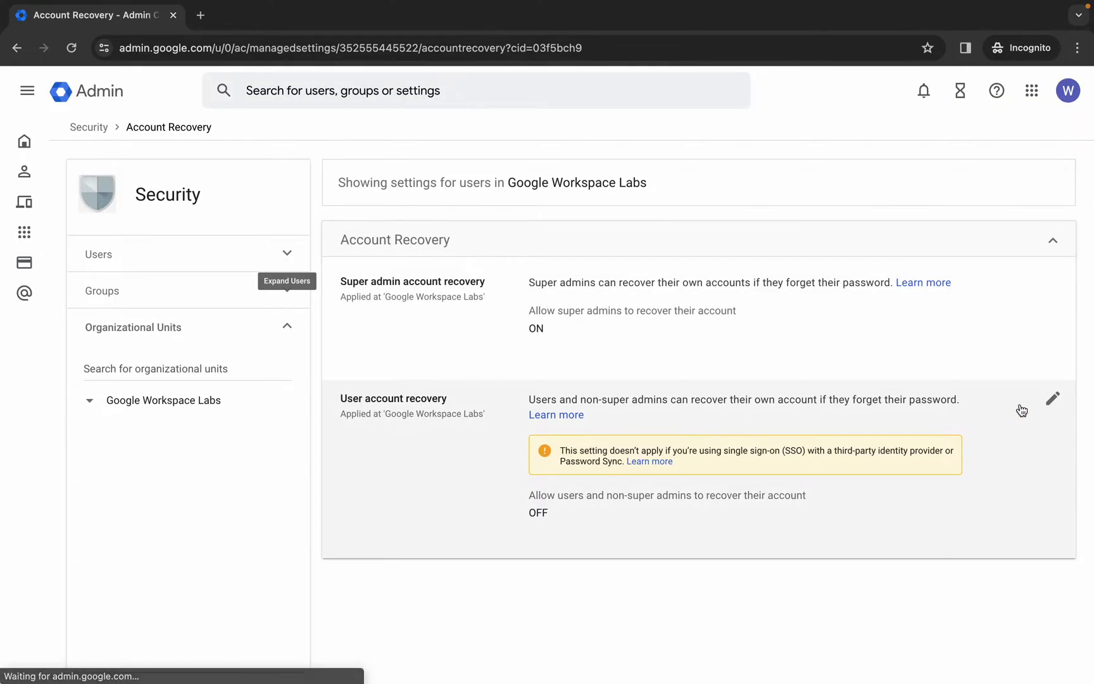
- Enable User account recovery for users and non-super admins, save, and check the next lab step
{"action": "left_click", "coordinate": [1053, 400]}
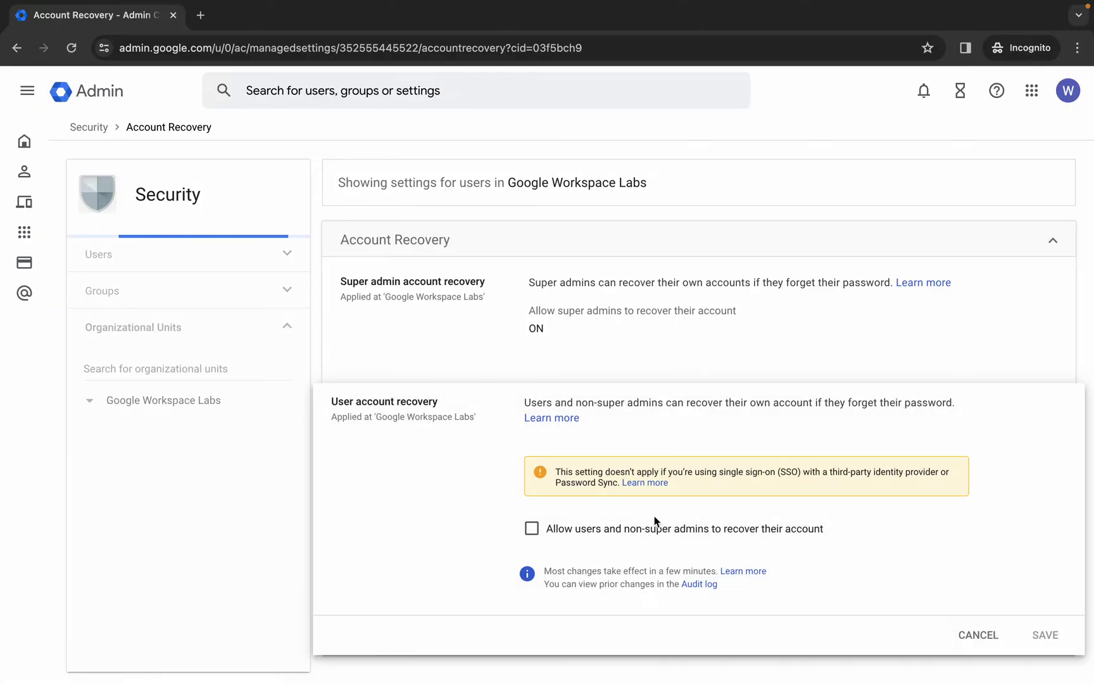
{"action": "left_click", "coordinate": [530, 530]}
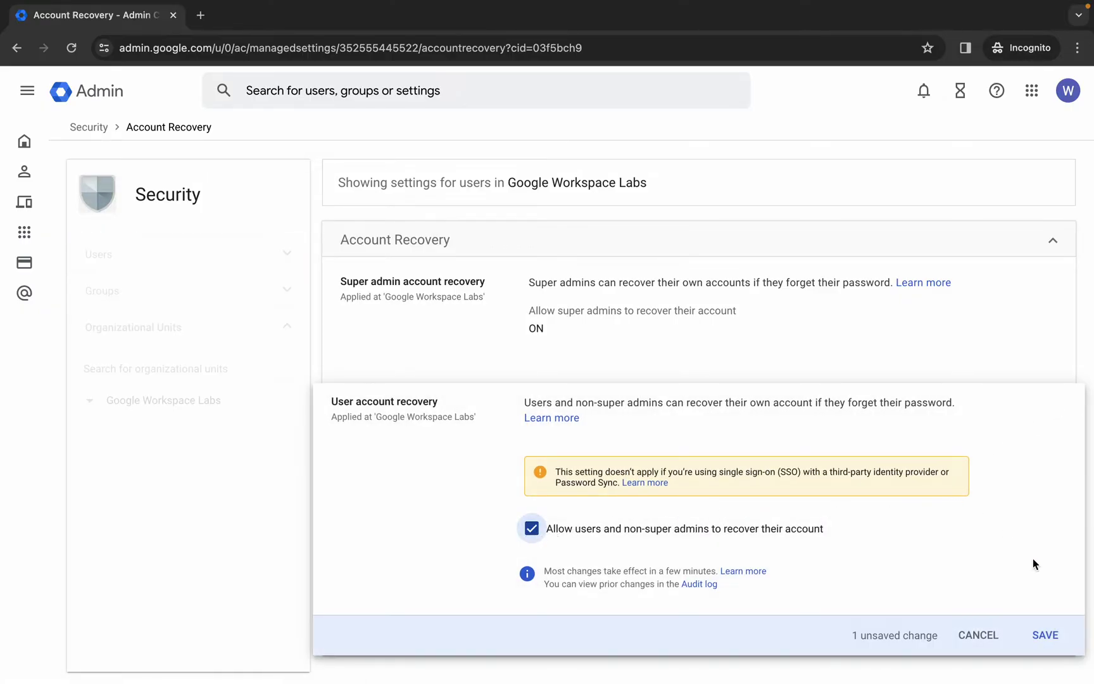
{"action": "left_click", "coordinate": [1045, 635]}
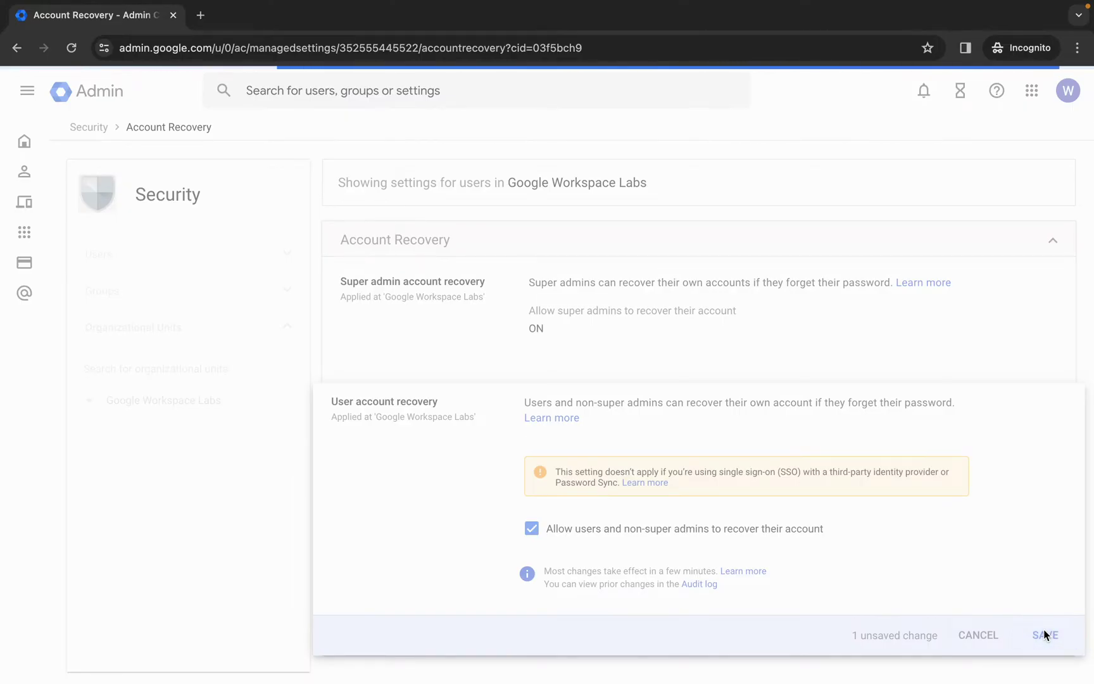
{"action": "key", "text": "ctrl+Left"}
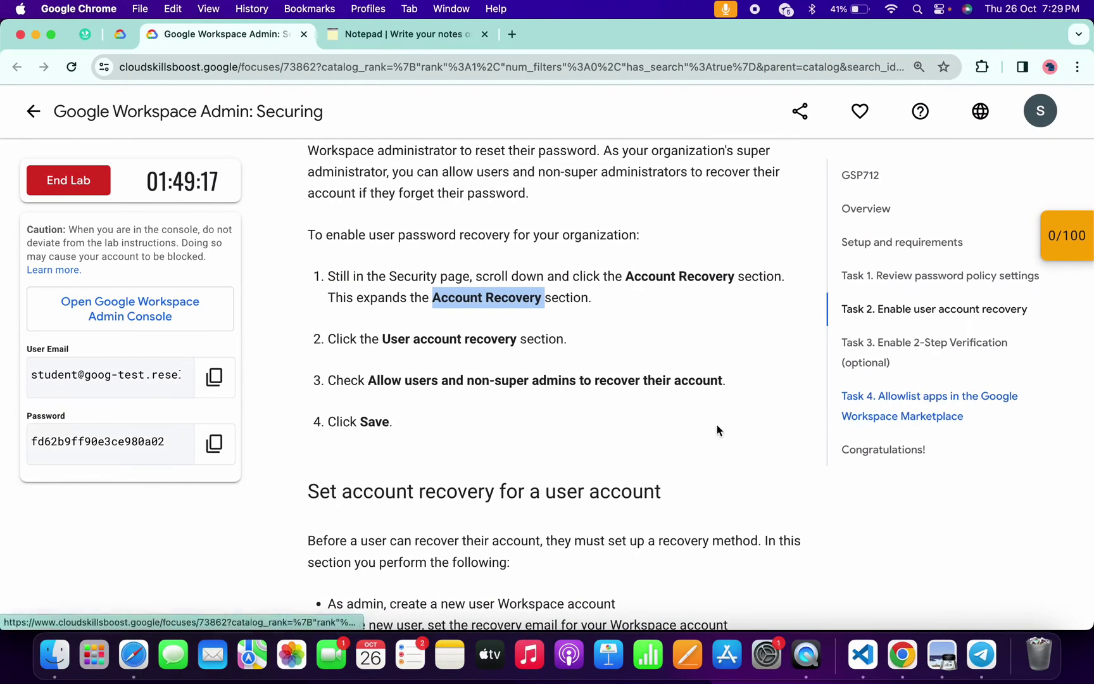
{"action": "scroll", "coordinate": [575, 437], "scroll_direction": "down", "scroll_amount": 5}
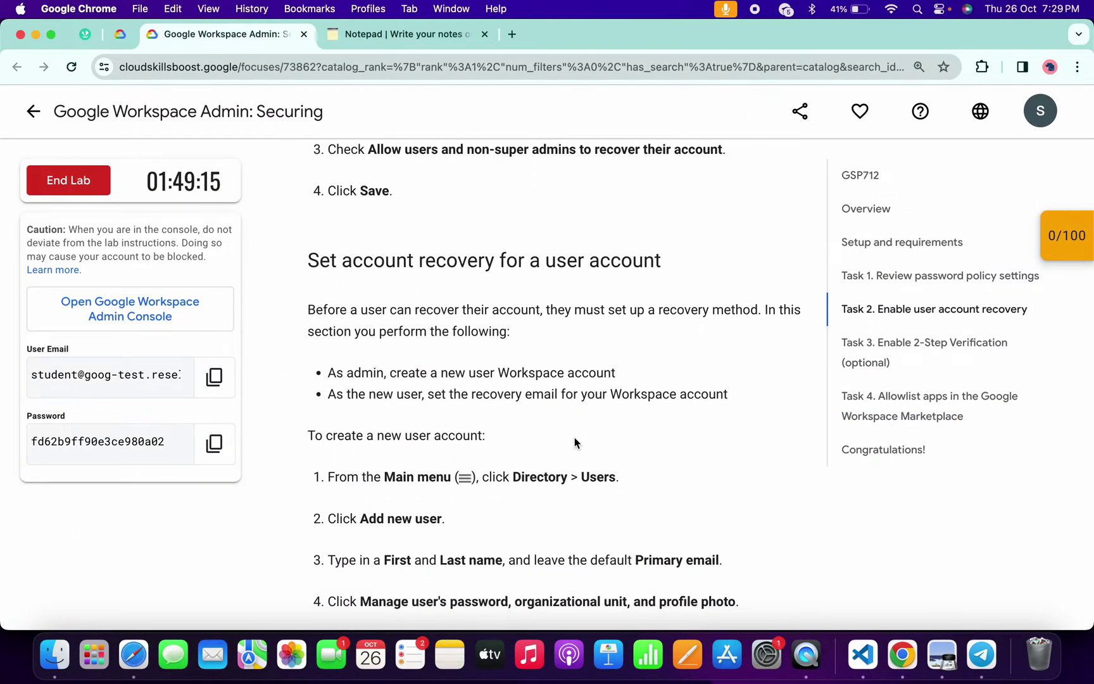
{"action": "key", "text": "ctrl+Right"}
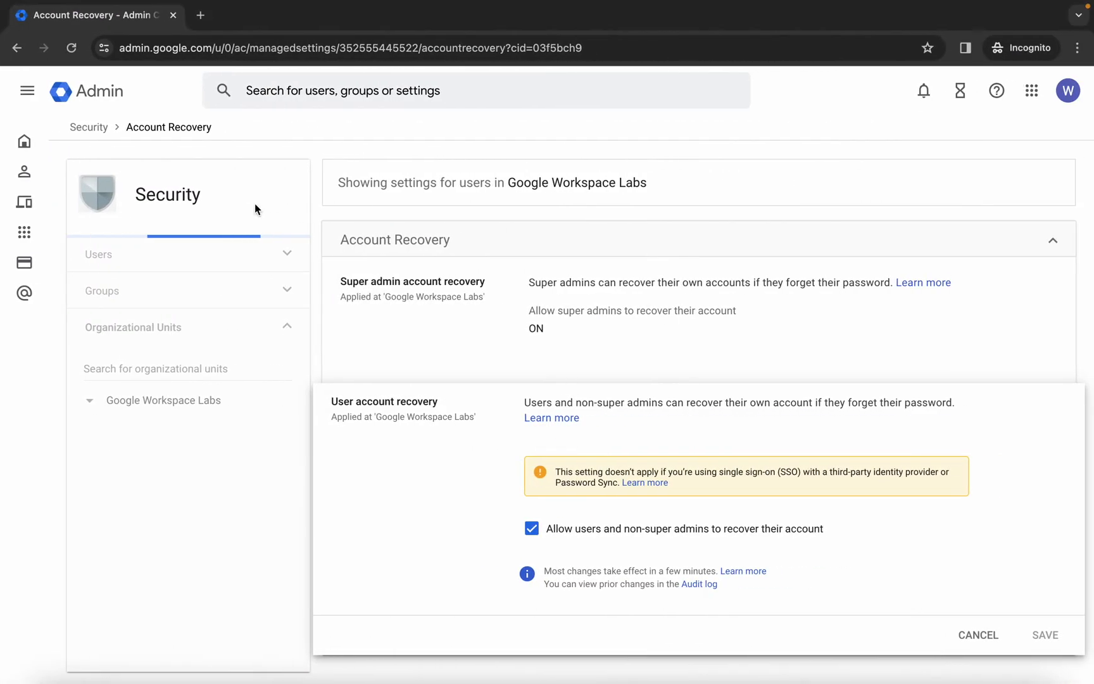
- Add a new user with first name 'quick' and last name 'lab' under Directory > Users
{"action": "left_click", "coordinate": [27, 91]}
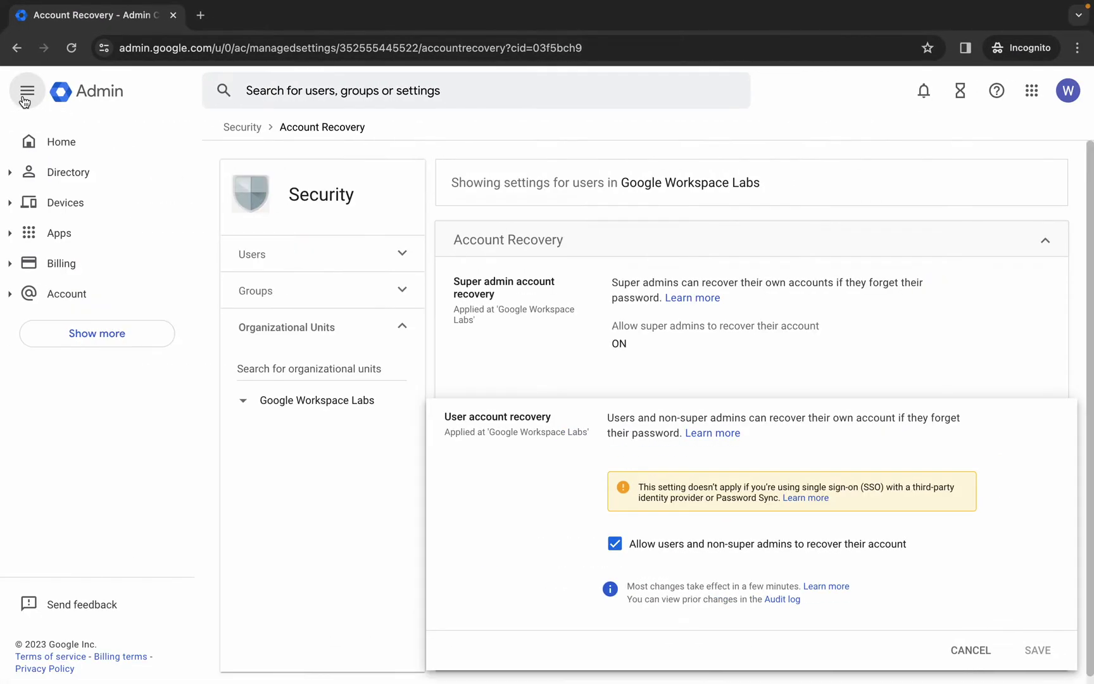
{"action": "left_click", "coordinate": [10, 180]}
{"action": "left_click", "coordinate": [62, 208]}
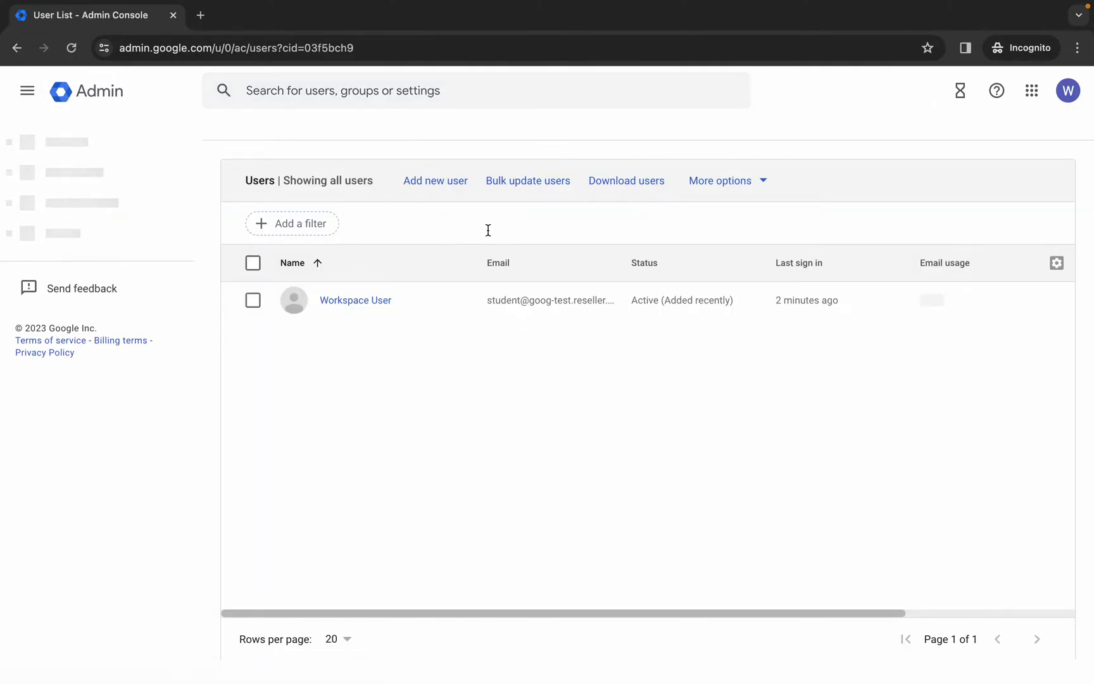
{"action": "left_click", "coordinate": [430, 186]}
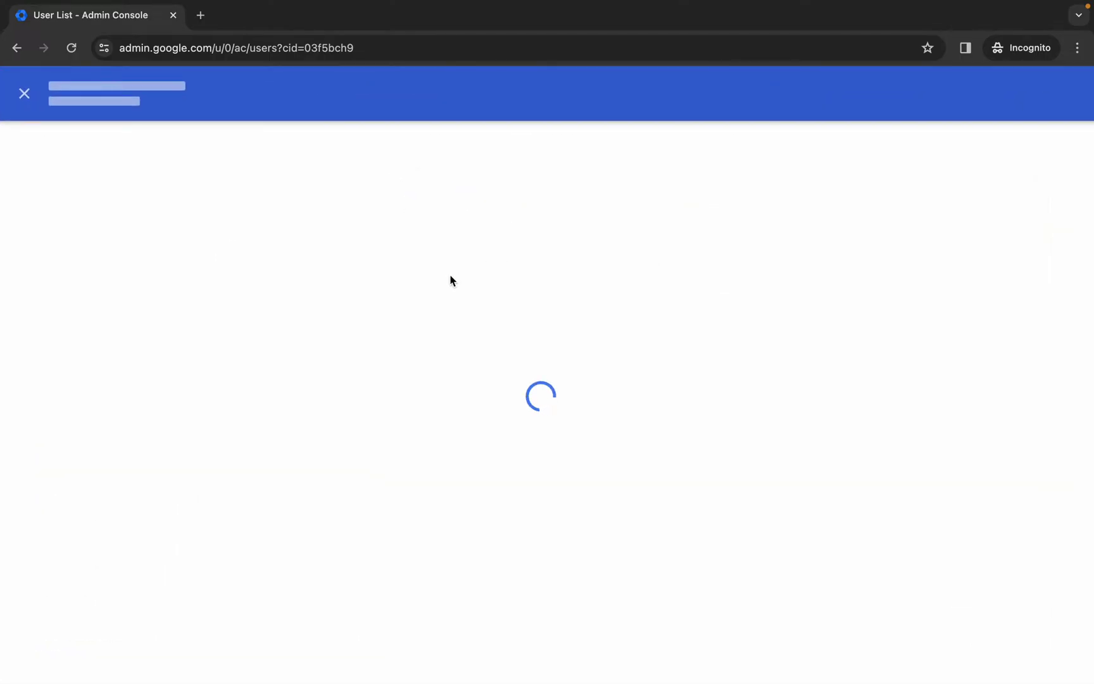
{"action": "type", "text": "quic"}
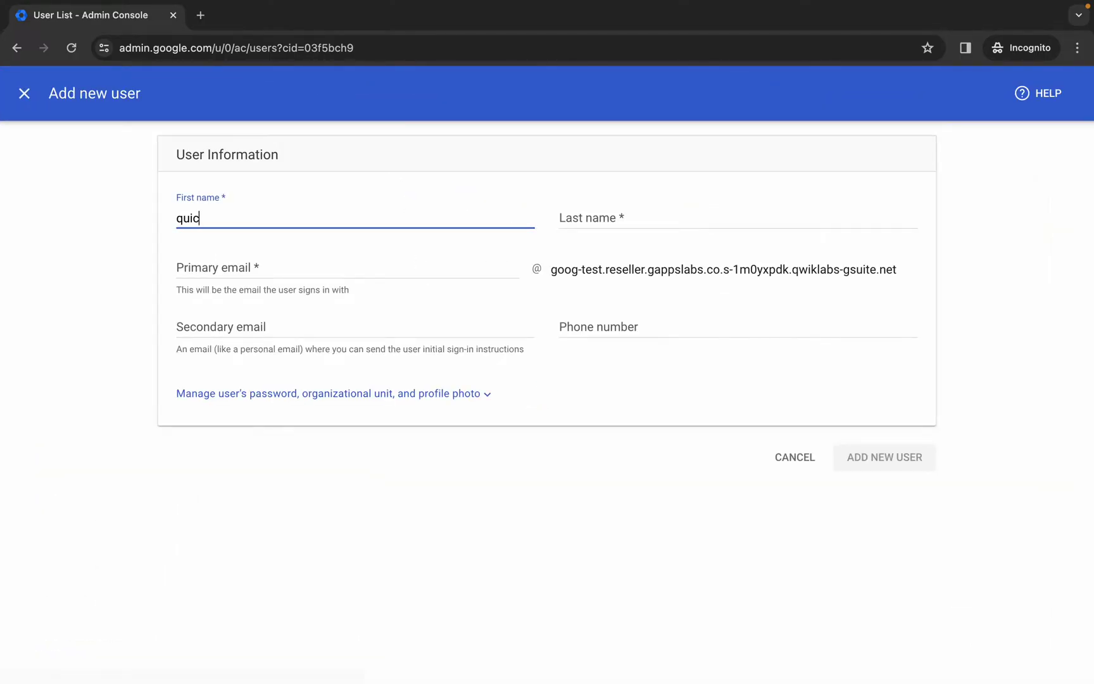
{"action": "type", "text": "k"}
{"action": "key", "text": "Tab"}
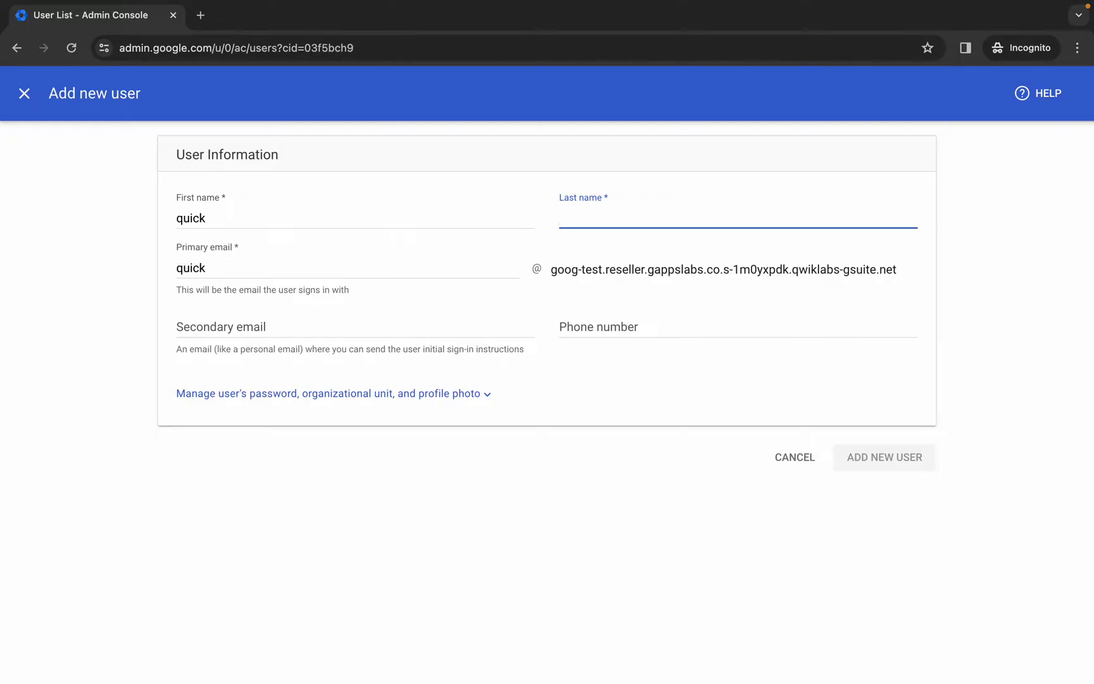
{"action": "type", "text": "lab"}
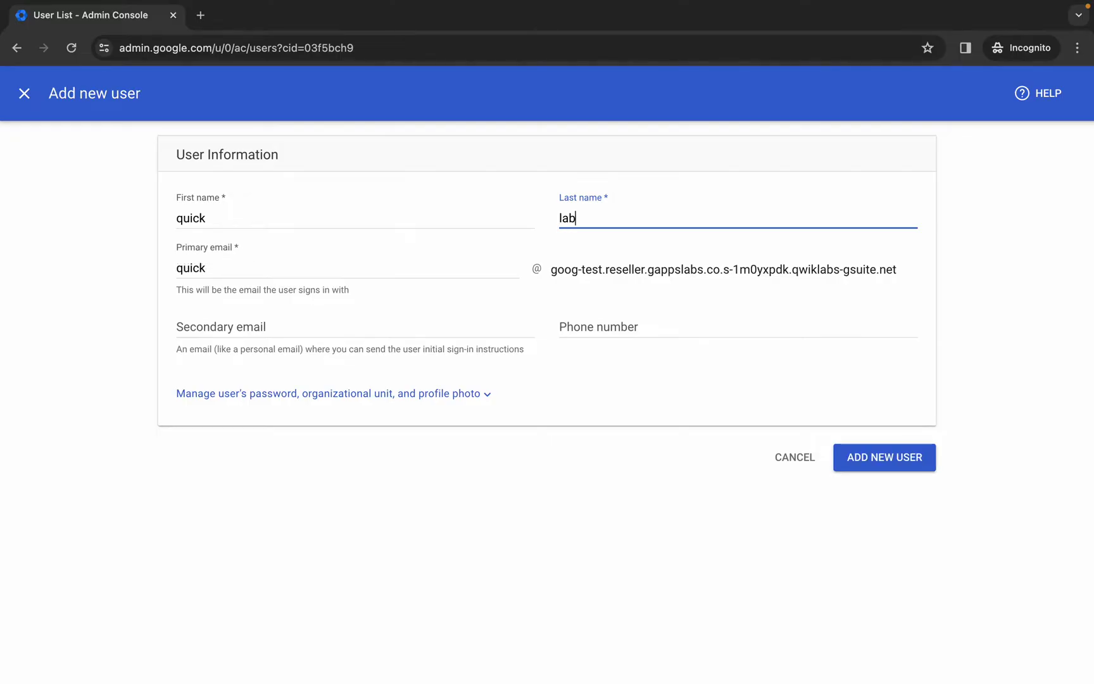
{"action": "left_click", "coordinate": [893, 460]}
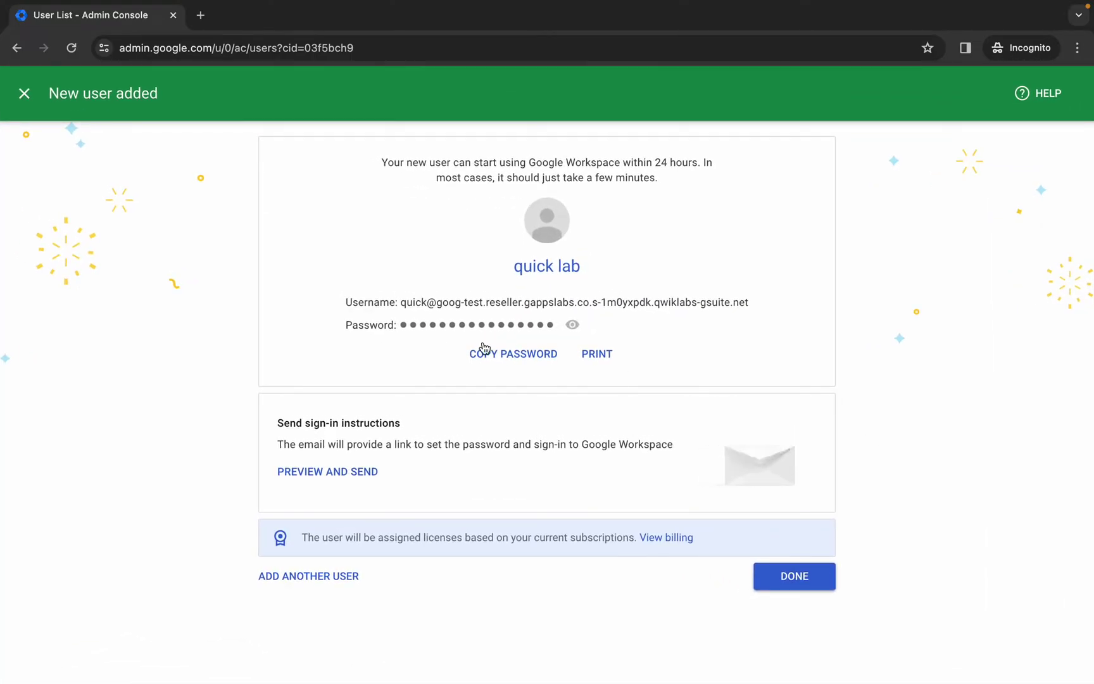
- Copy the new user's generated password into the notepad page
{"action": "left_click", "coordinate": [495, 360]}
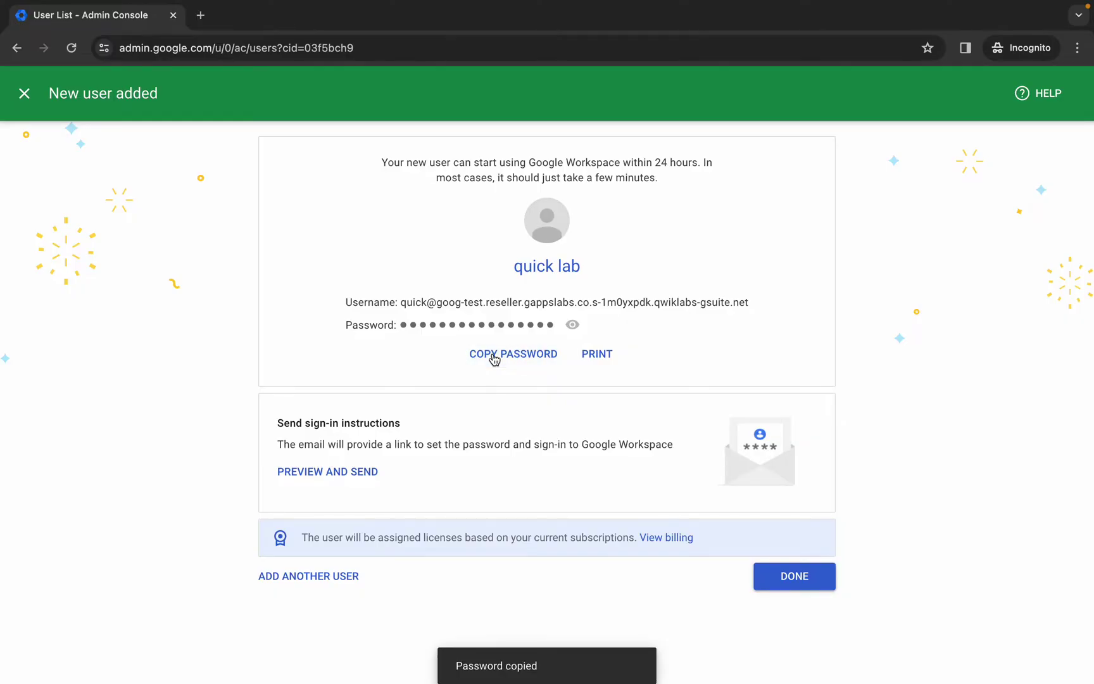
{"action": "key", "text": "ctrl+Left"}
{"action": "left_click", "coordinate": [429, 40]}
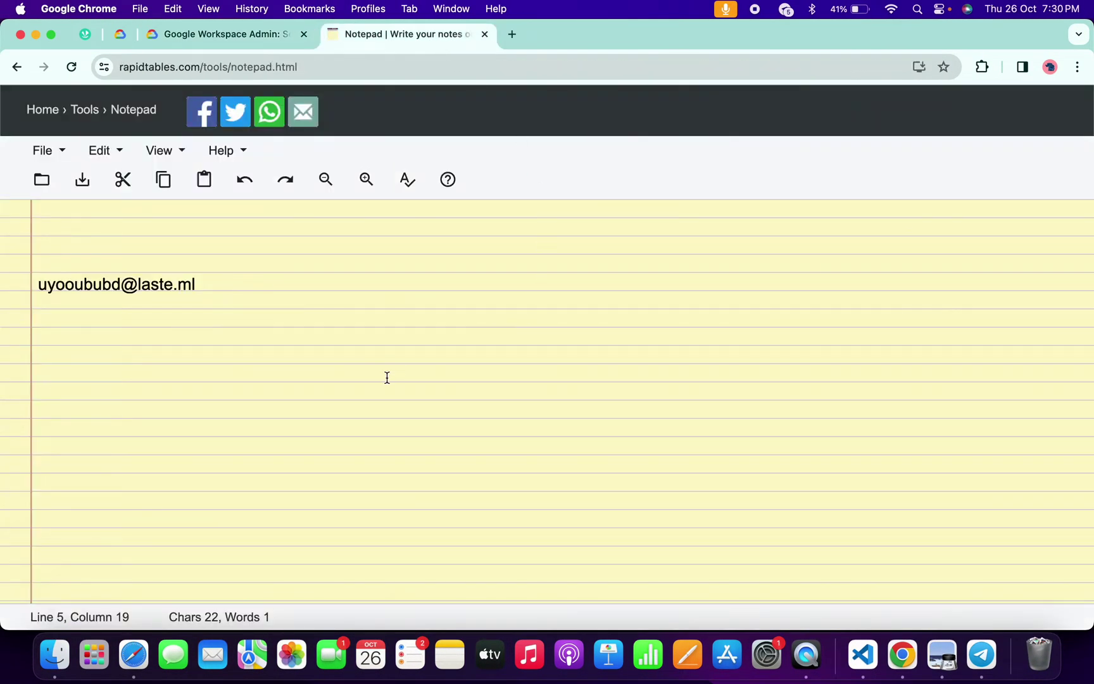
{"action": "key", "text": "Return"}
{"action": "key", "text": "Return"}
{"action": "key", "text": "Return"}
{"action": "key", "text": "super+v"}
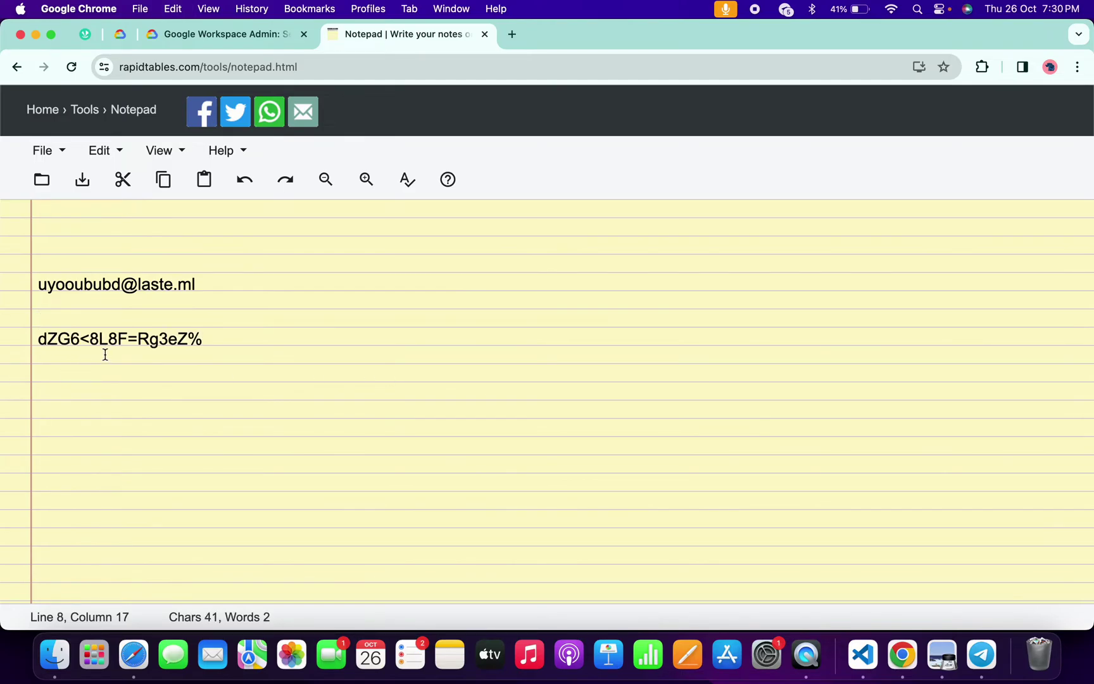
{"action": "left_click", "coordinate": [249, 42]}
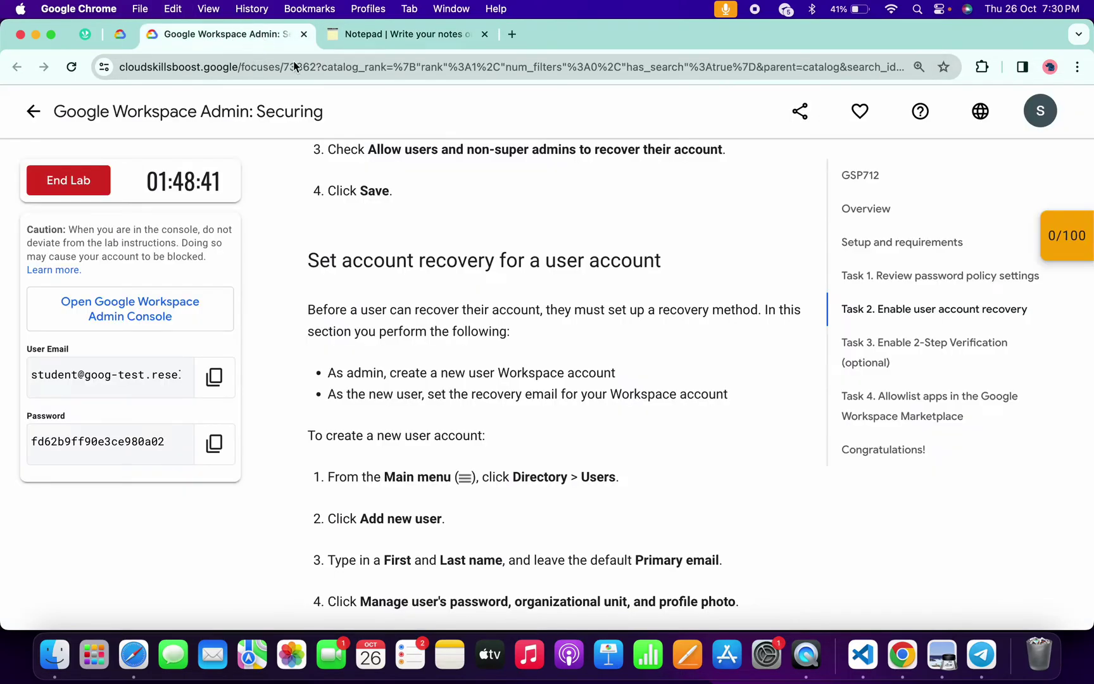
- Open the Google Account link from the lab instructions in an incognito window
{"action": "scroll", "coordinate": [495, 330], "scroll_direction": "down", "scroll_amount": 10}
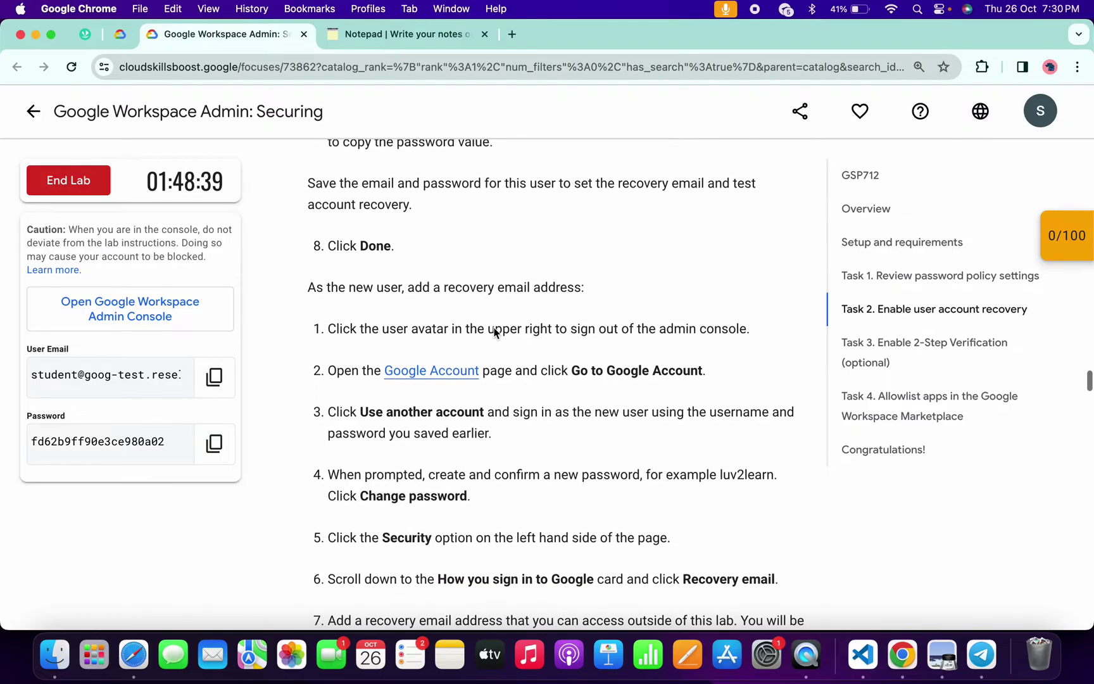
{"action": "right_click", "coordinate": [413, 376]}
{"action": "left_click", "coordinate": [475, 388]}
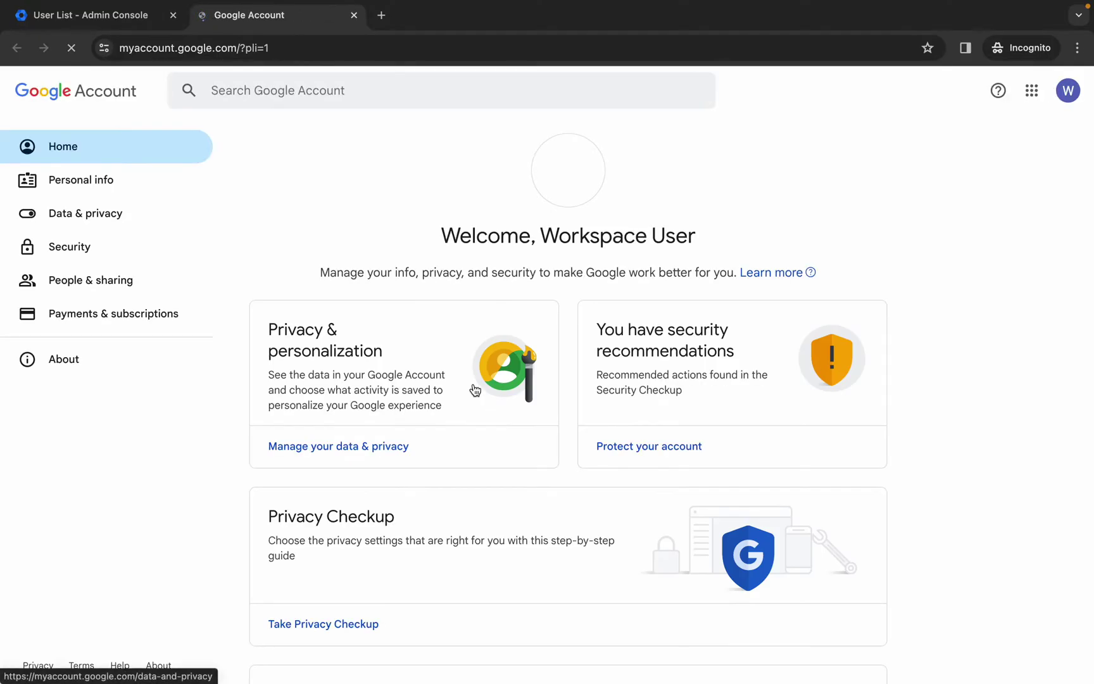
- Start signing in with another account, then open quick lab's user details and select its email address
{"action": "left_click", "coordinate": [1071, 95]}
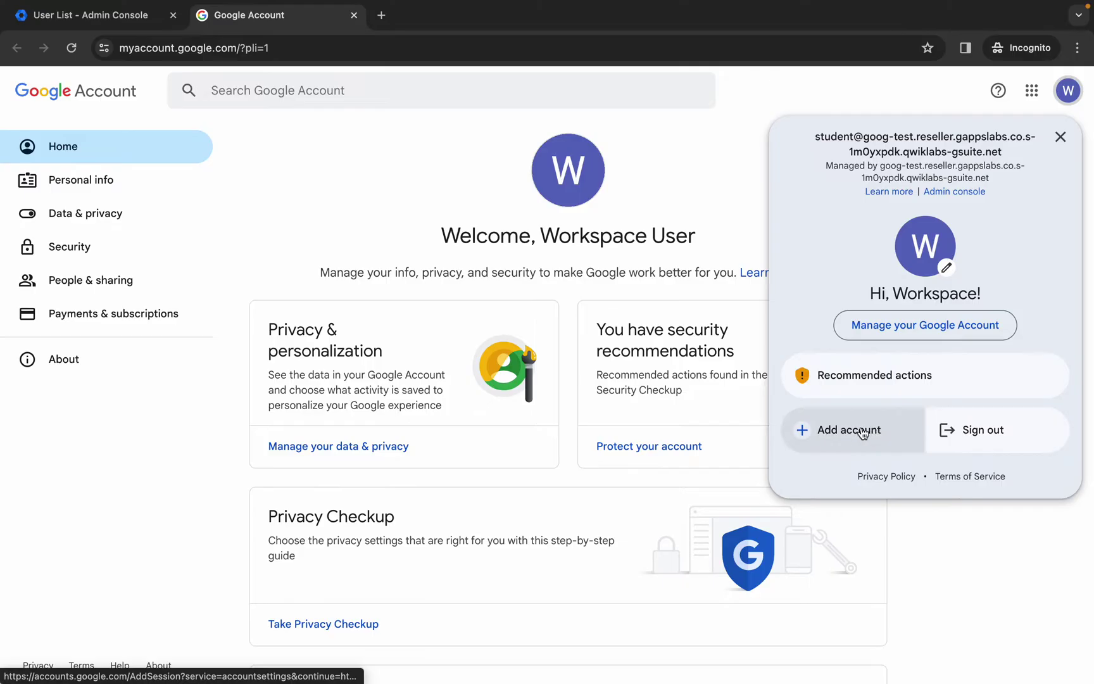
{"action": "left_click", "coordinate": [847, 432]}
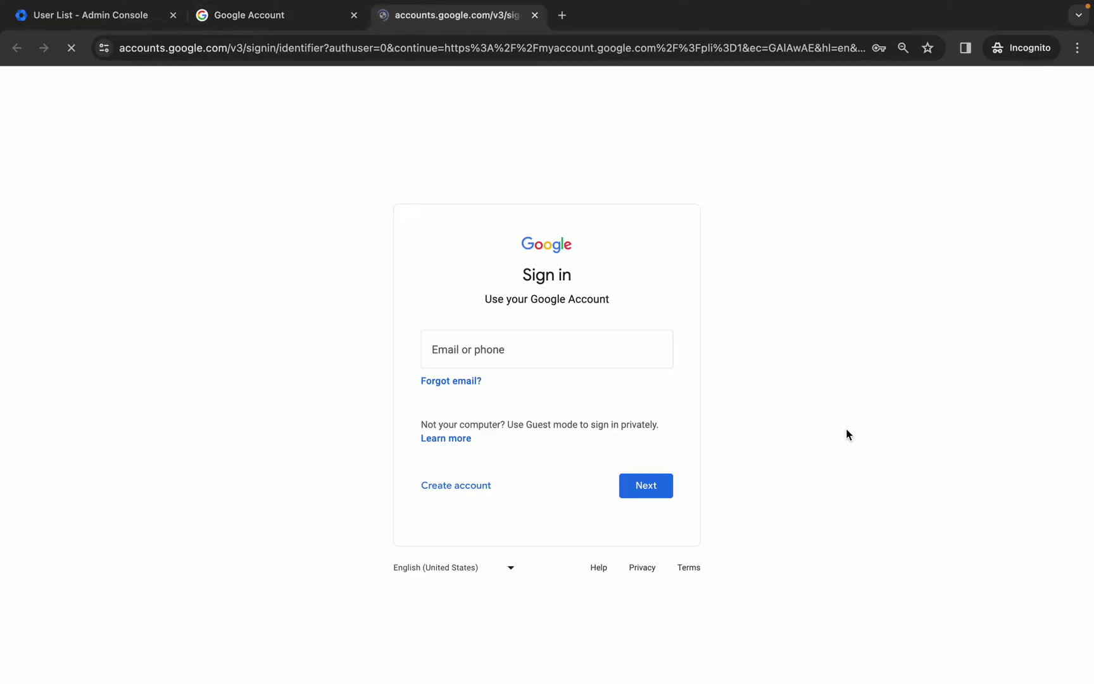
{"action": "left_click", "coordinate": [92, 21]}
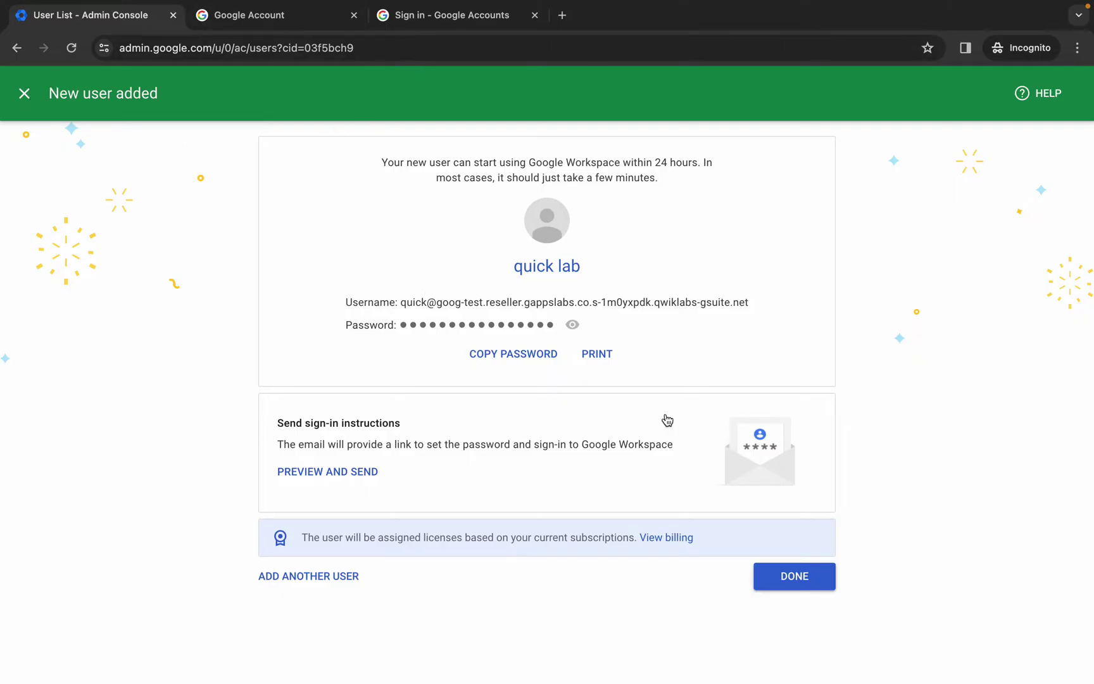
{"action": "left_click", "coordinate": [776, 575]}
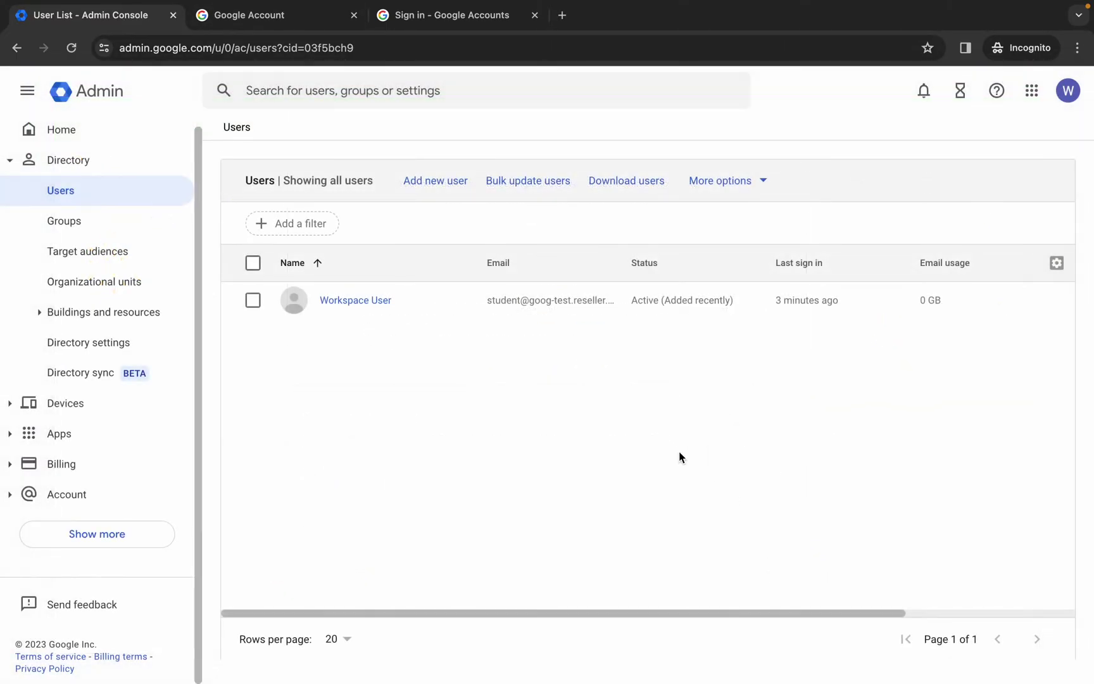
{"action": "left_click", "coordinate": [71, 47]}
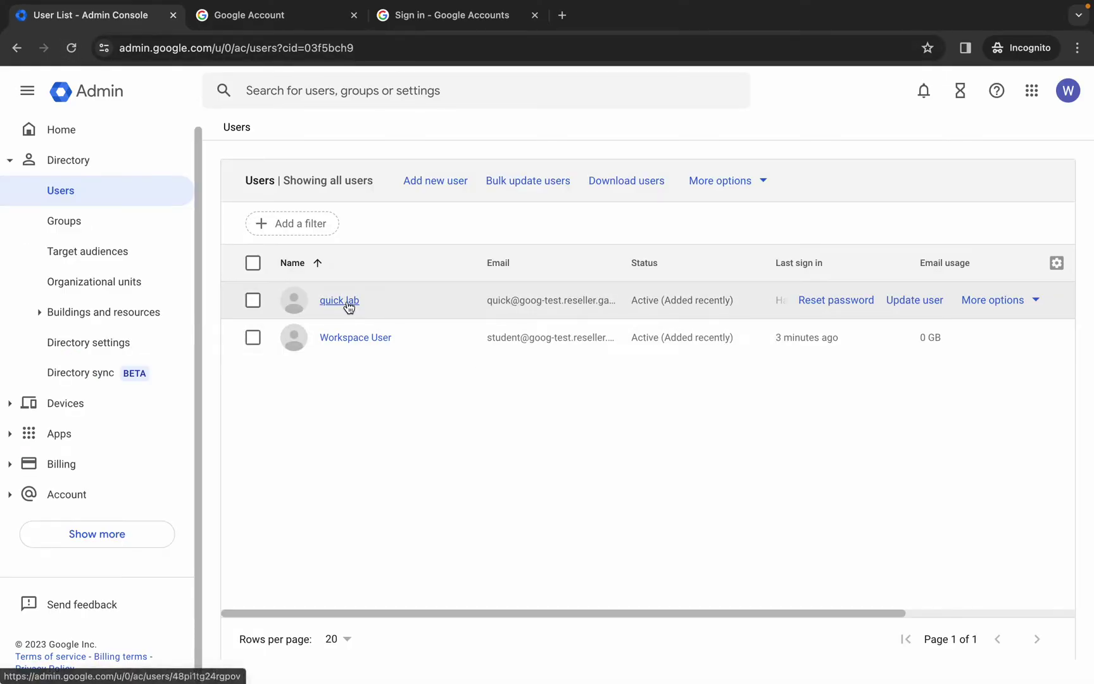
{"action": "left_click", "coordinate": [347, 303]}
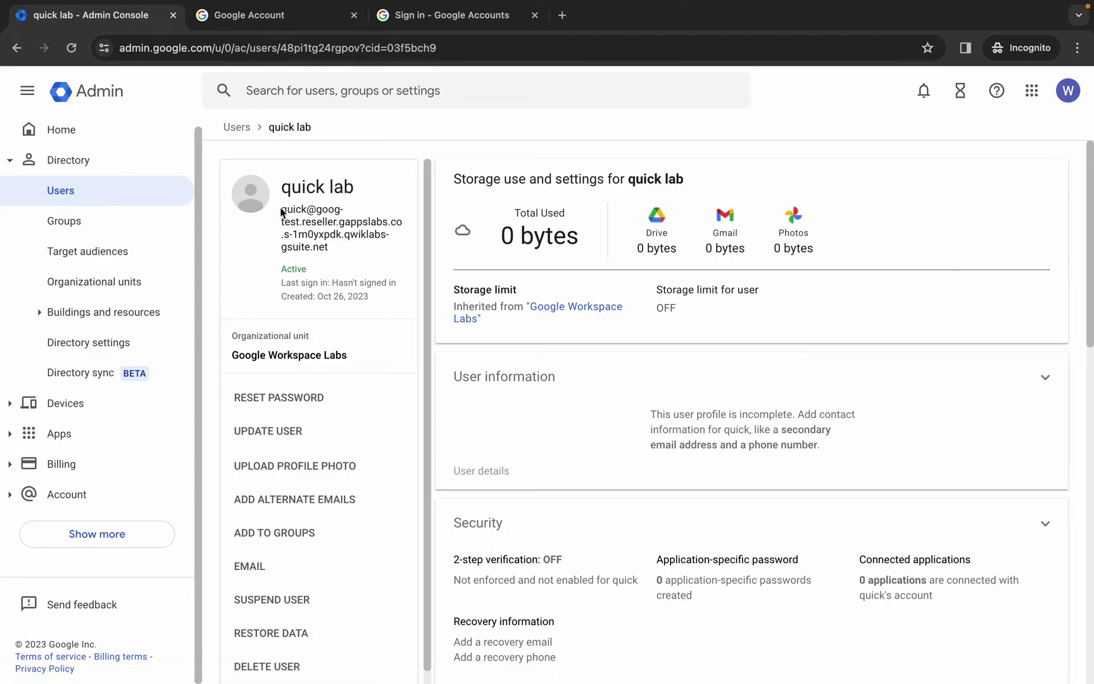
{"action": "left_click_drag", "start_coordinate": [281, 211], "coordinate": [340, 251]}
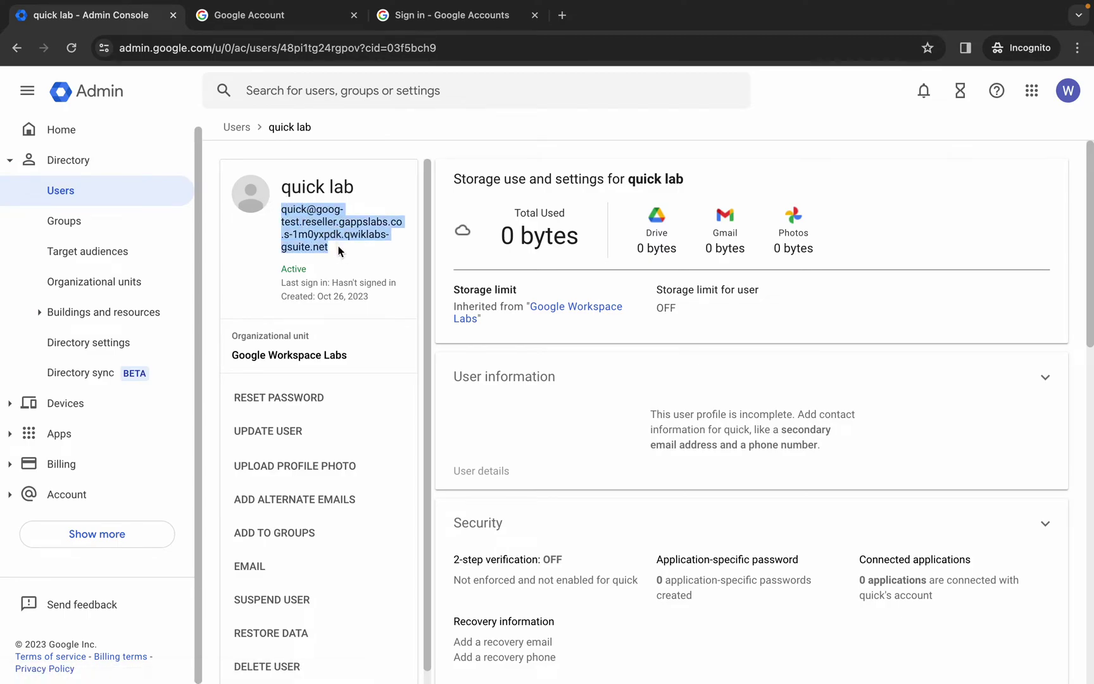
- Paste quick lab's email address into the Google sign-in page and submit it
{"action": "left_click", "coordinate": [447, 13]}
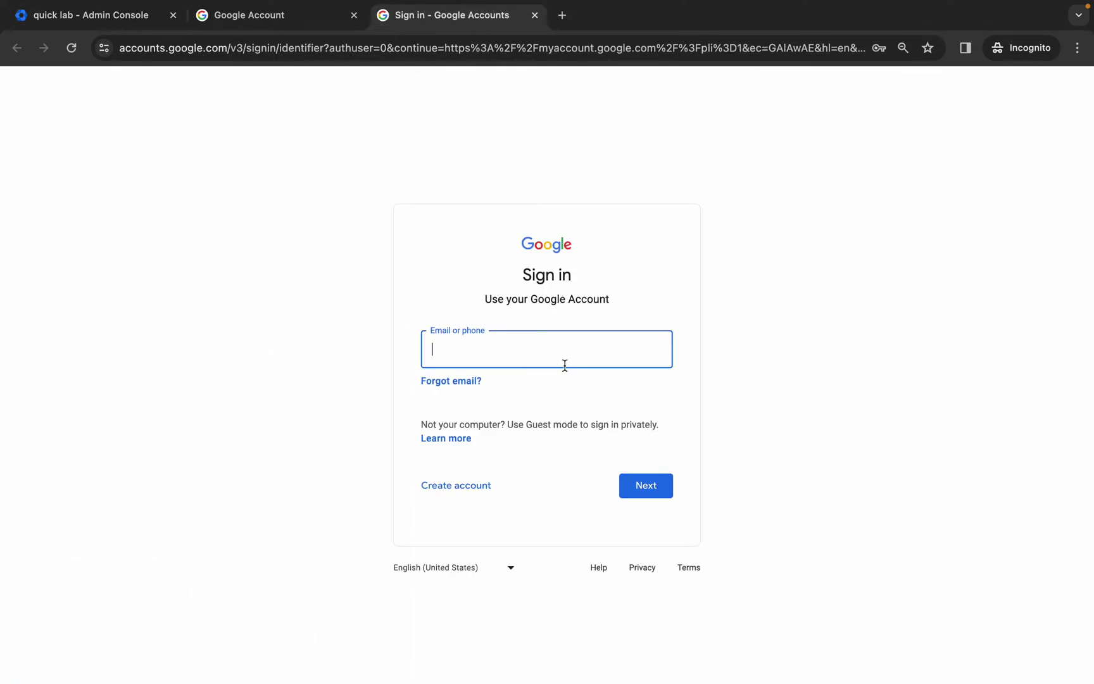
{"action": "key", "text": "ctrl+v"}
{"action": "key", "text": "Return"}
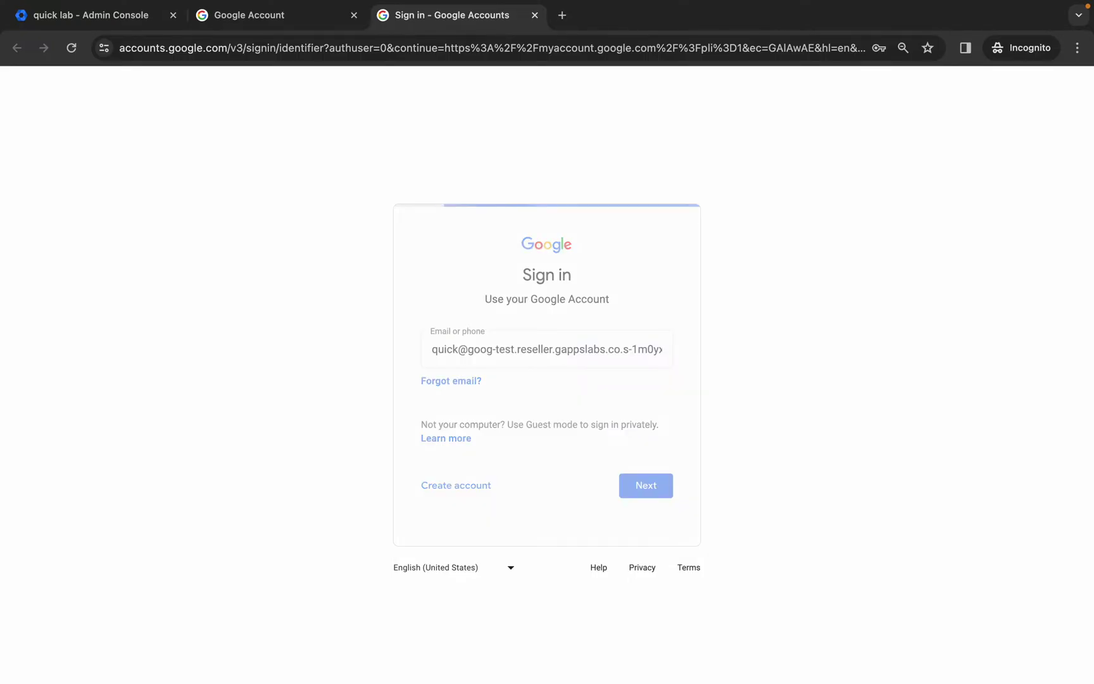
- Sign in with the password saved in the notes and accept the new-account terms
{"action": "key", "text": "ctrl+Left"}
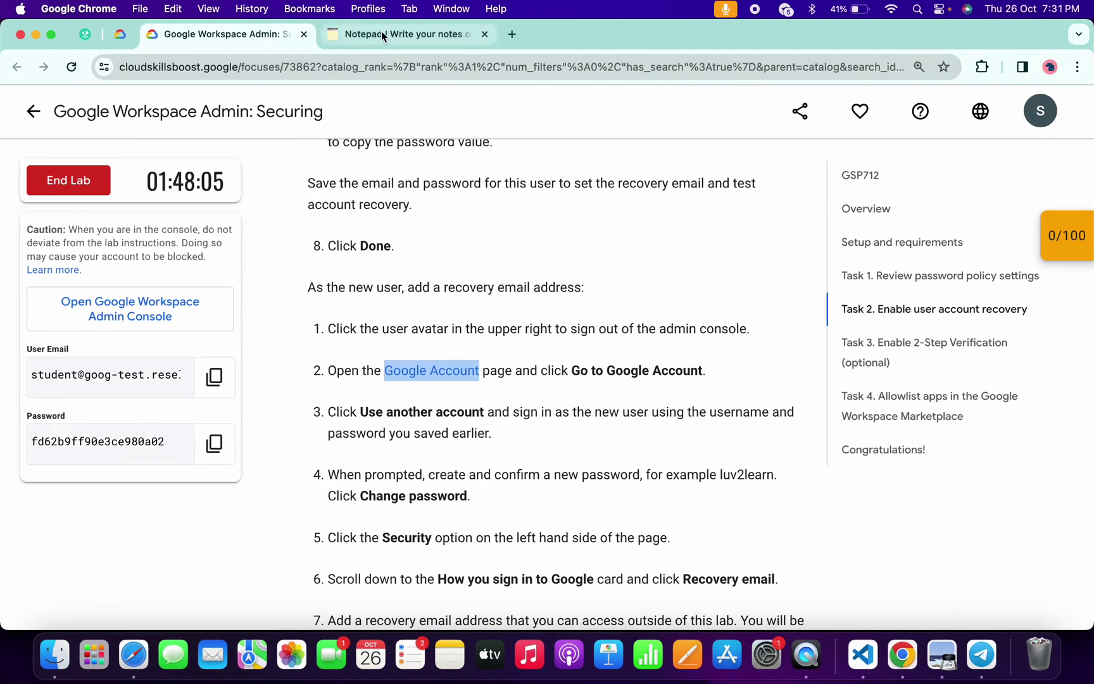
{"action": "left_click", "coordinate": [381, 31]}
{"action": "left_click_drag", "start_coordinate": [229, 346], "coordinate": [29, 332]}
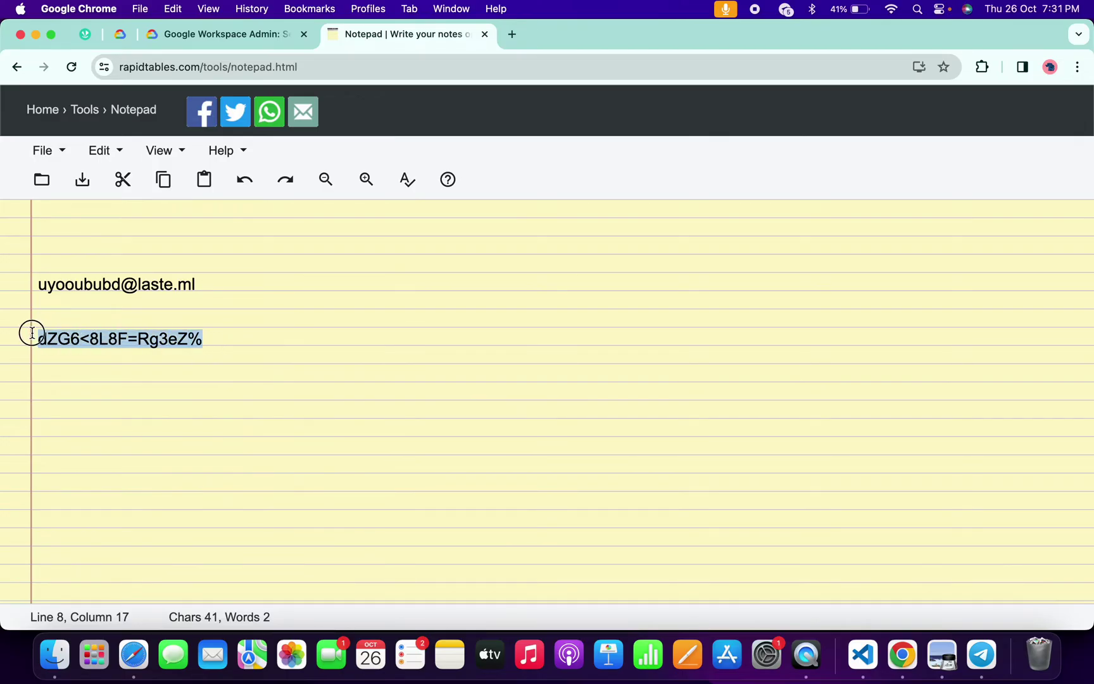
{"action": "key", "text": "super+c"}
{"action": "key", "text": "ctrl+Right"}
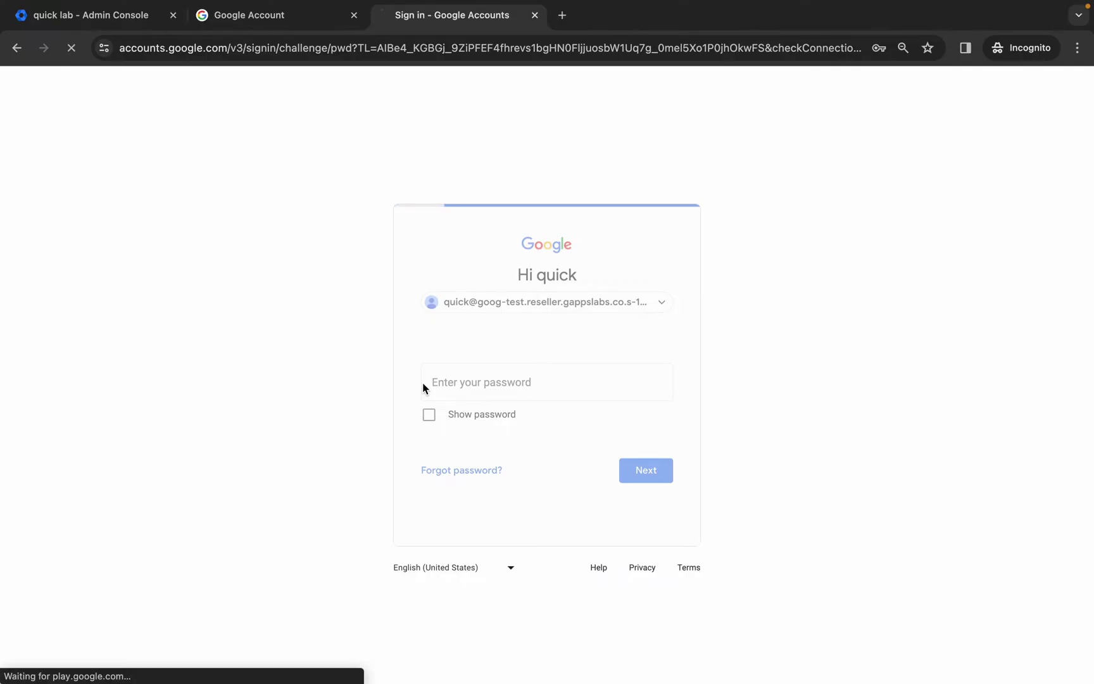
{"action": "key", "text": "super+v"}
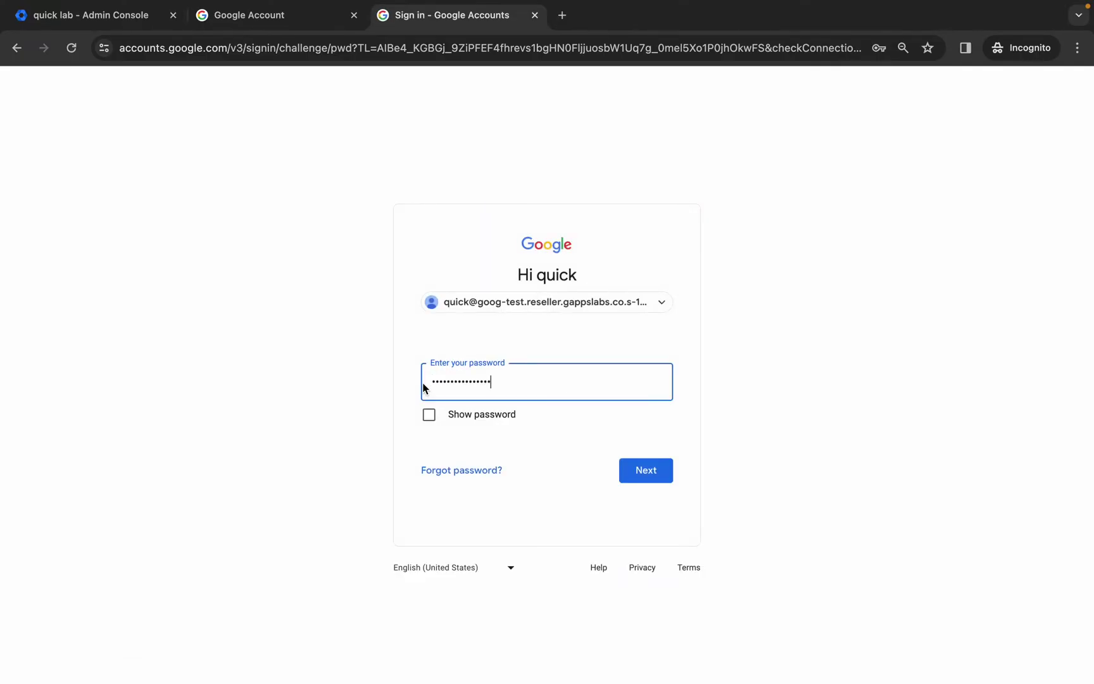
{"action": "key", "text": "Return"}
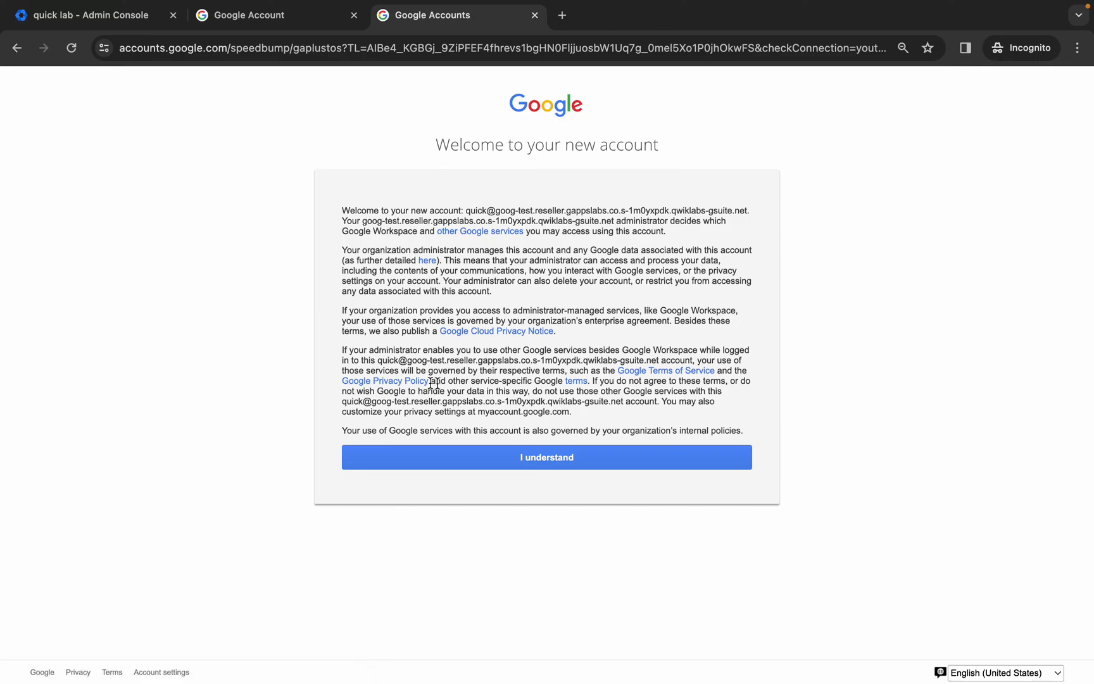
{"action": "left_click", "coordinate": [556, 459]}
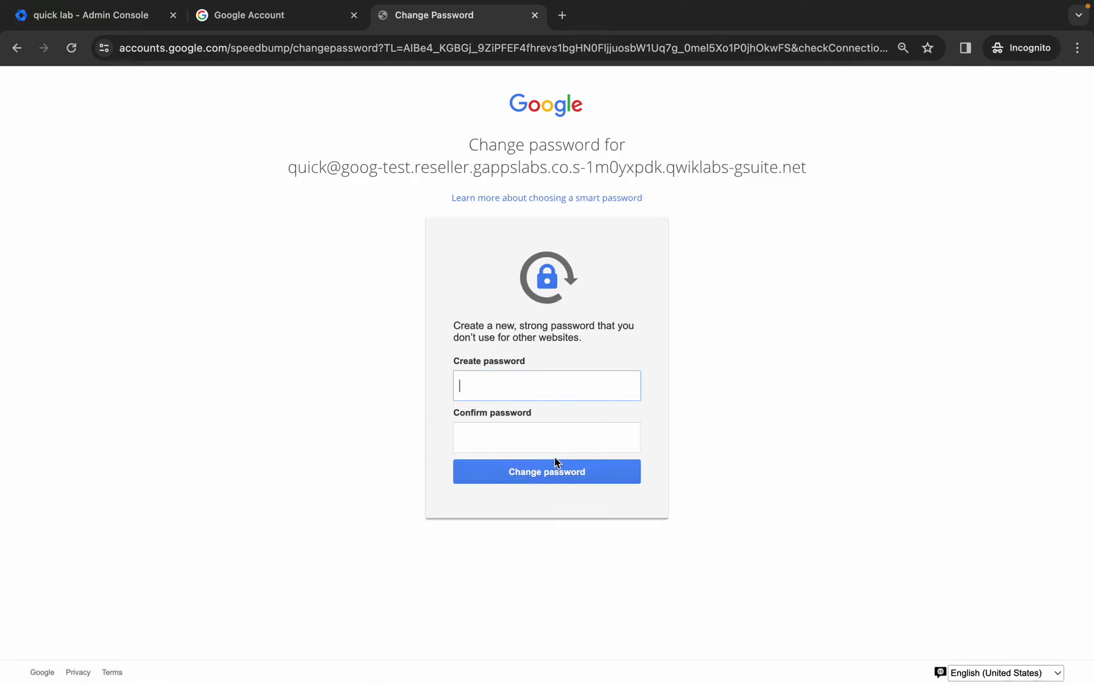
- Set quick lab's new password to the lab's password value, entered and confirmed
{"action": "key", "text": "ctrl+Left"}
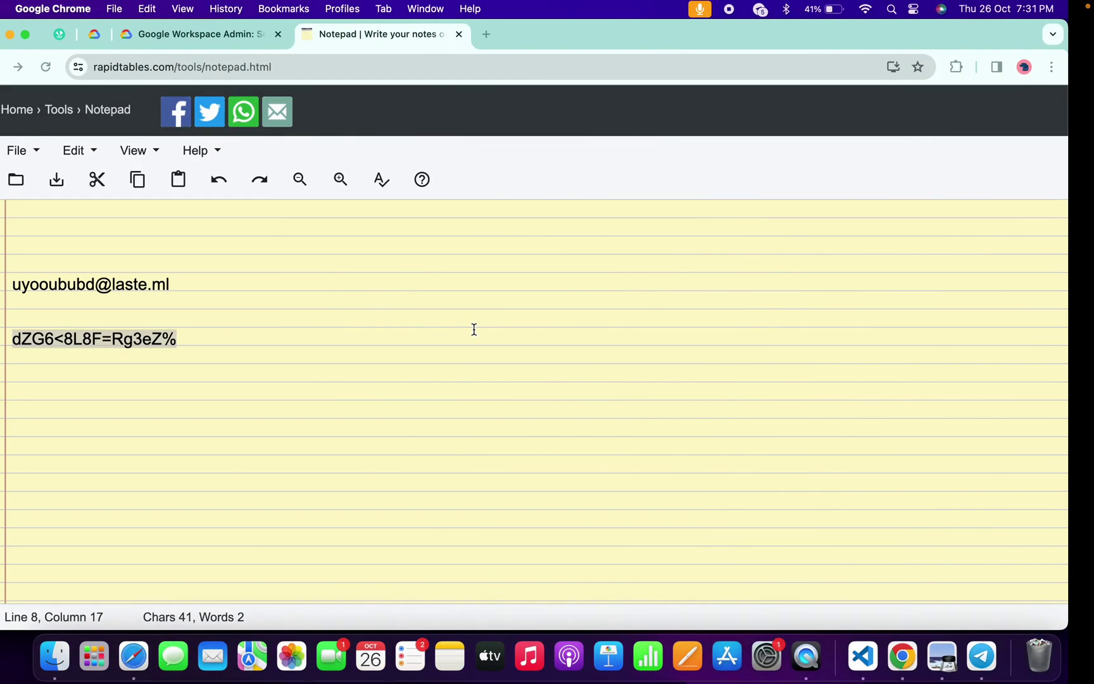
{"action": "left_click", "coordinate": [251, 37]}
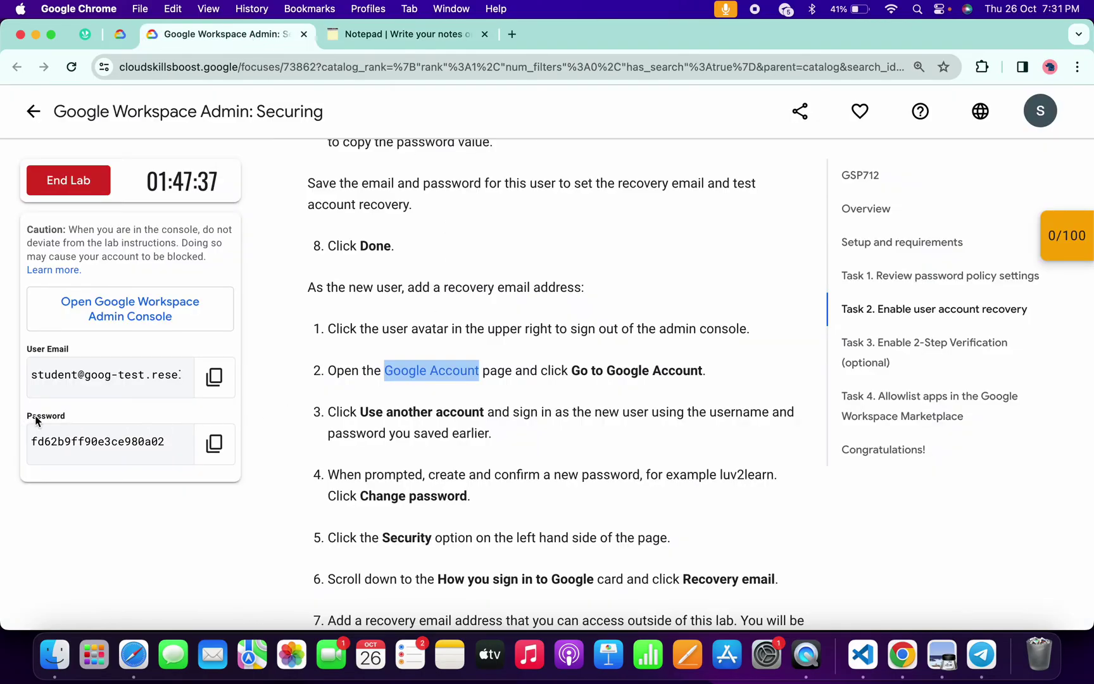
{"action": "left_click", "coordinate": [214, 443]}
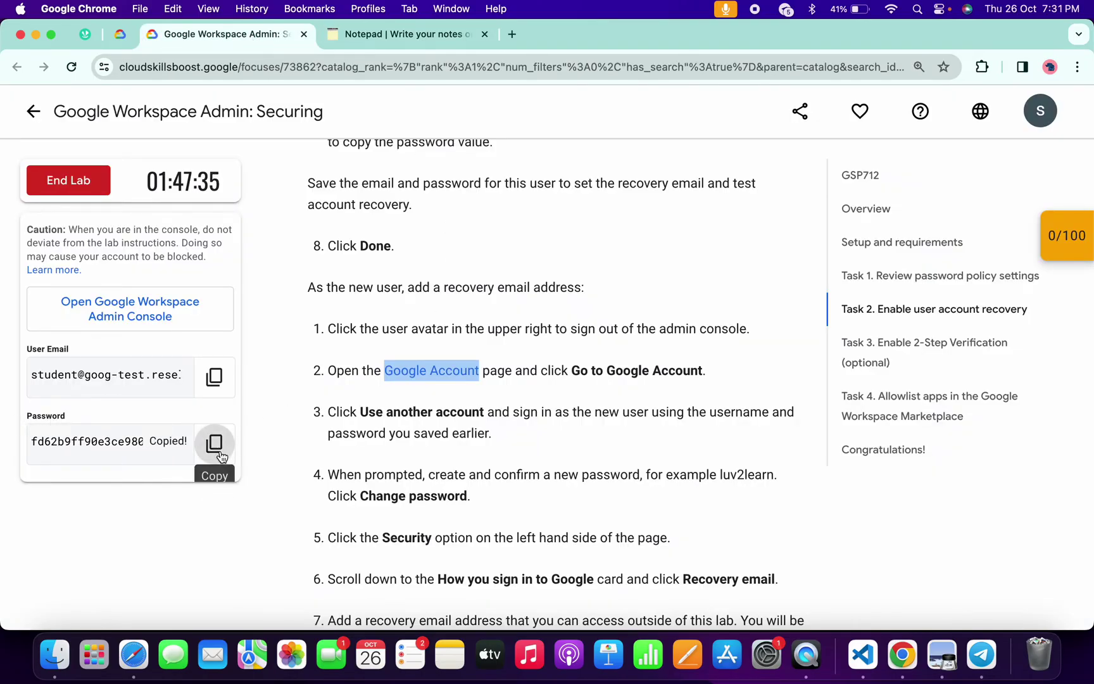
{"action": "key", "text": "ctrl+Right"}
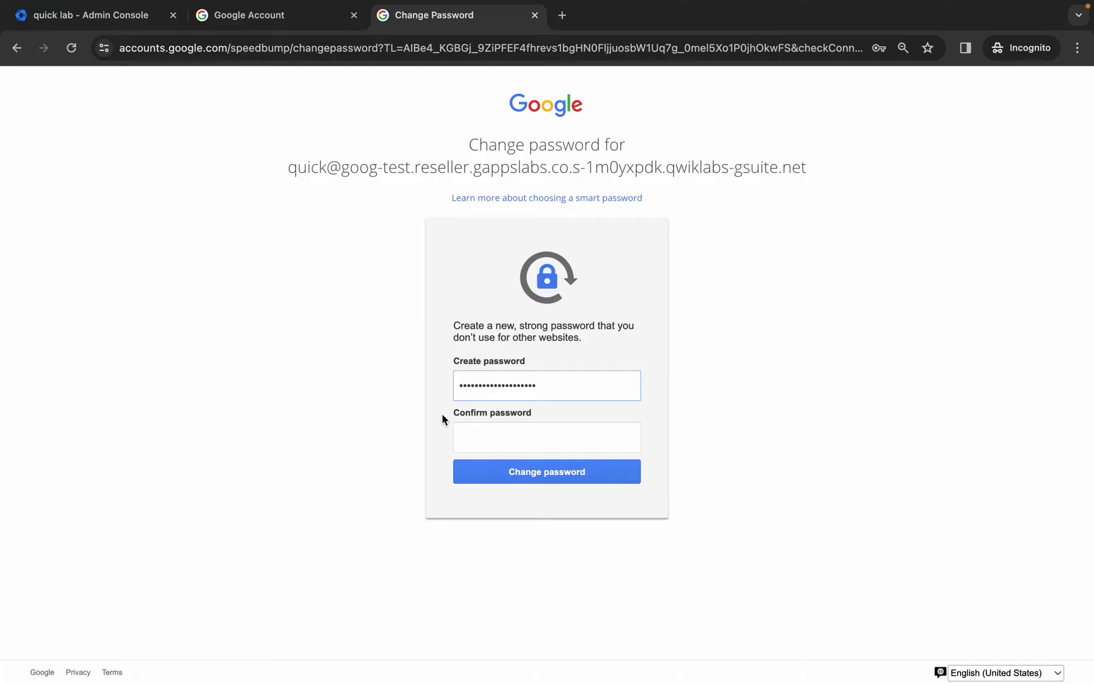
{"action": "key", "text": "Tab"}
{"action": "key", "text": "ctrl+v"}
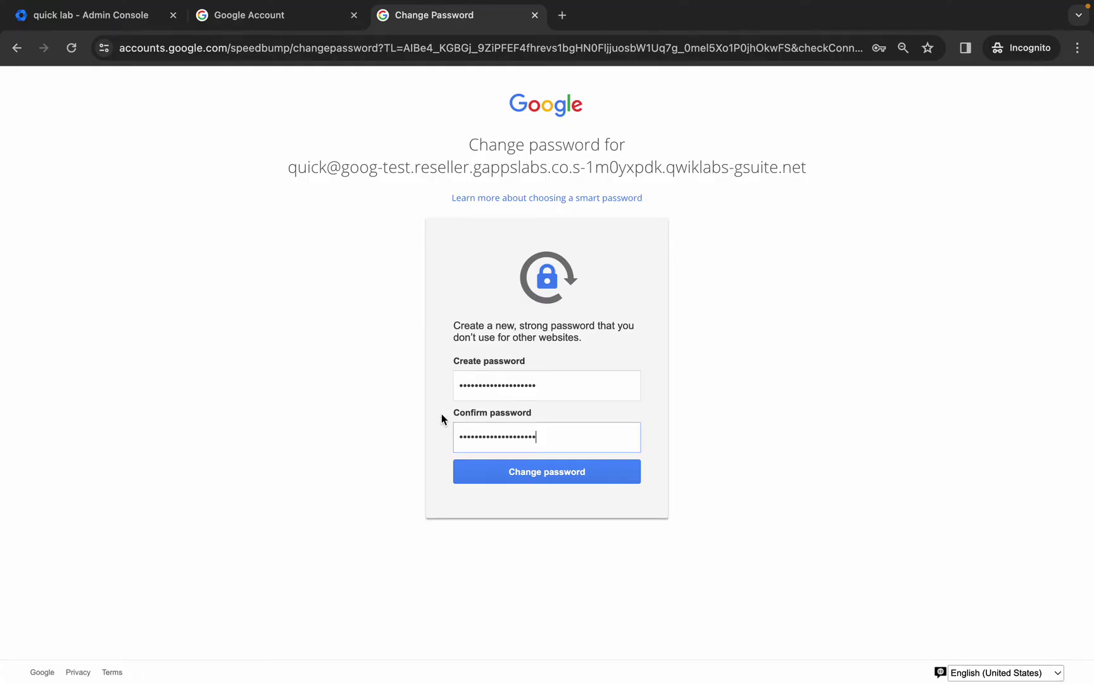
{"action": "left_click", "coordinate": [551, 473]}
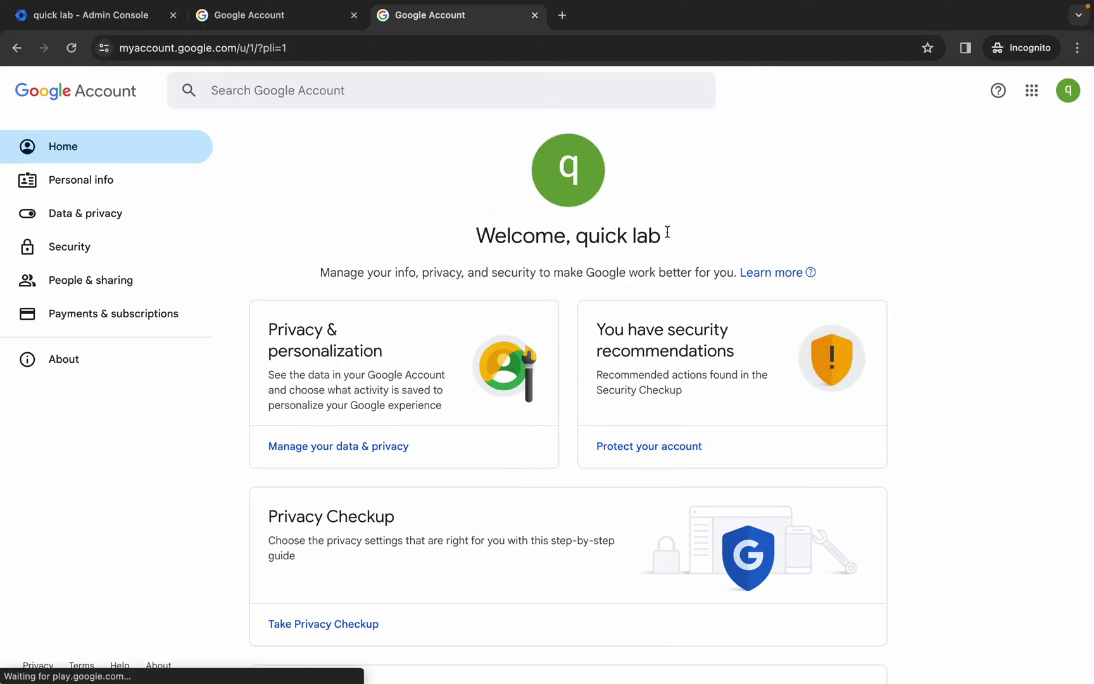
- Go to Security and open Recovery email under How you sign in to Google
{"action": "left_click", "coordinate": [1068, 90]}
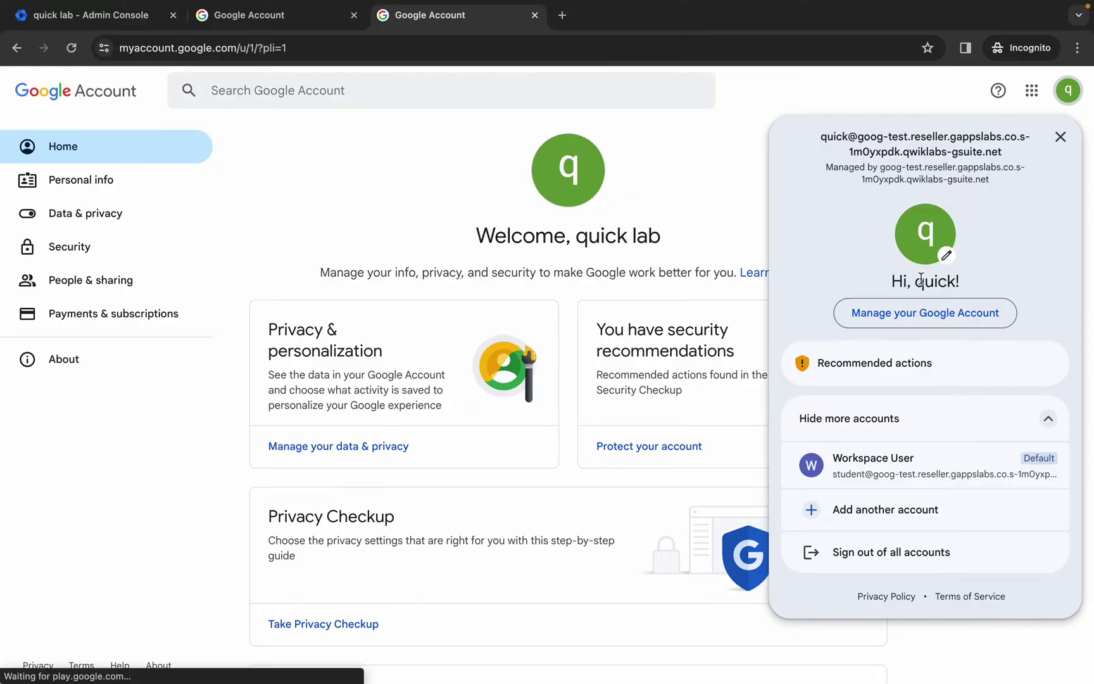
{"action": "left_click", "coordinate": [79, 251]}
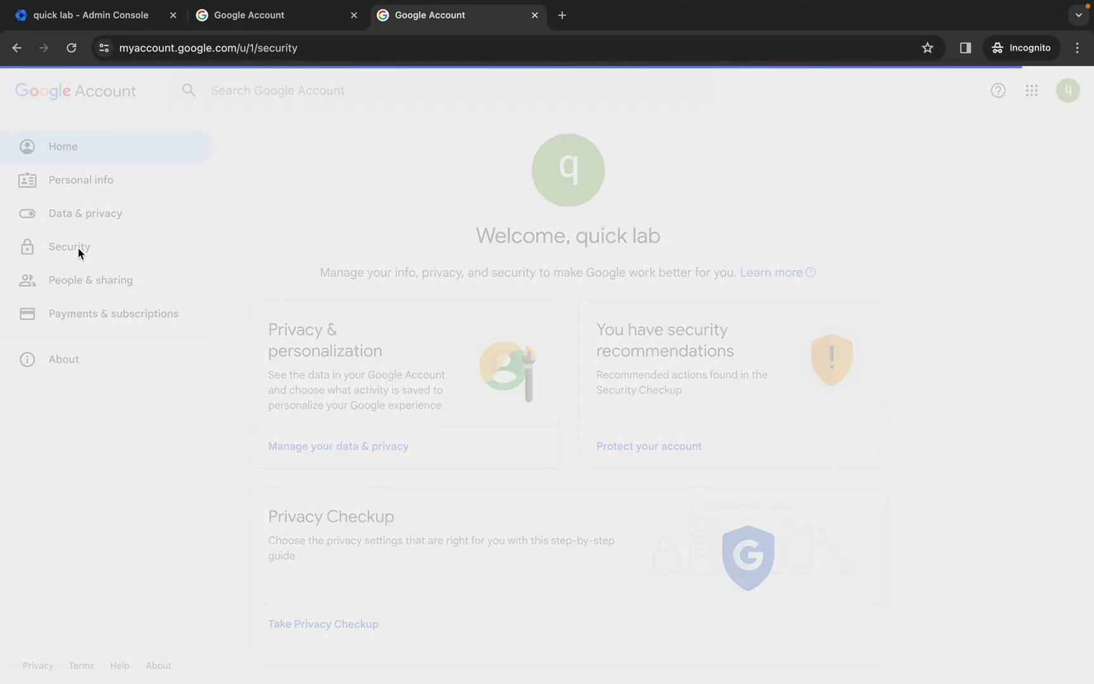
{"action": "scroll", "coordinate": [497, 424], "scroll_direction": "down", "scroll_amount": 5}
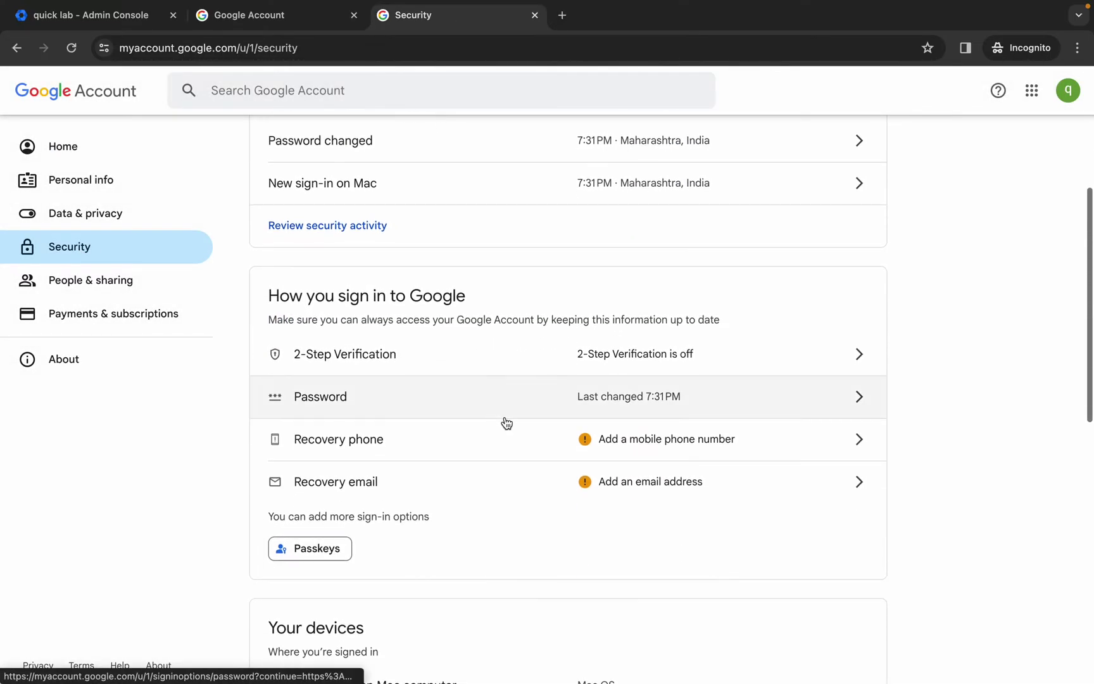
{"action": "left_click", "coordinate": [859, 491]}
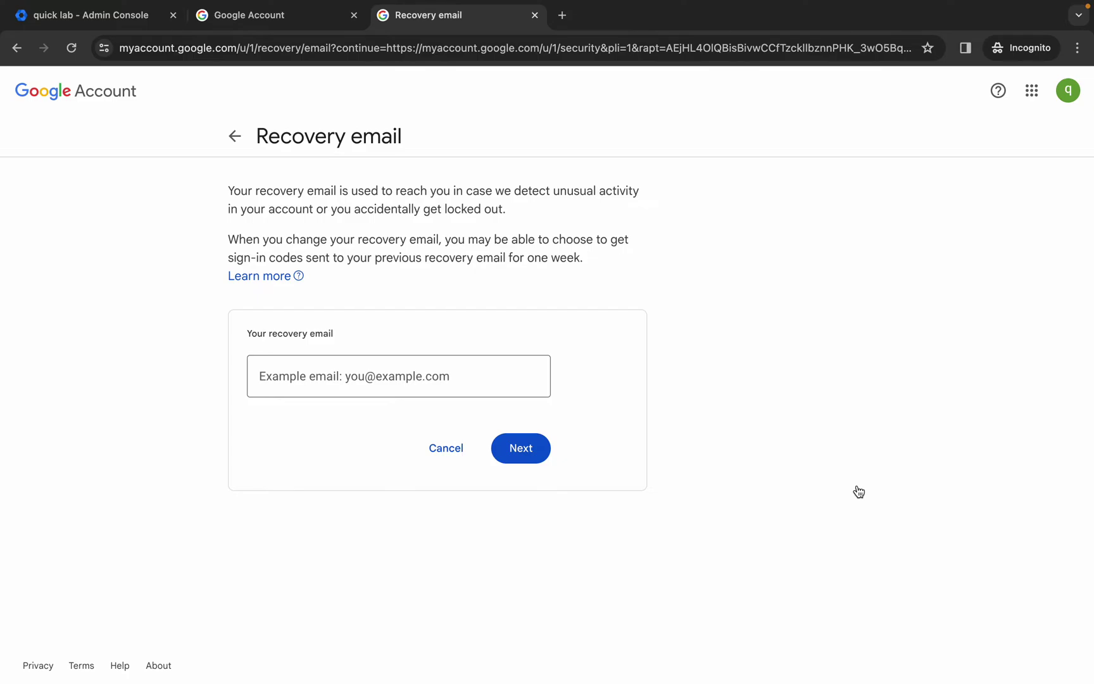
- Enter the recovery email address saved in the notes and confirm the six-digit verification code
{"action": "key", "text": "ctrl+Left"}
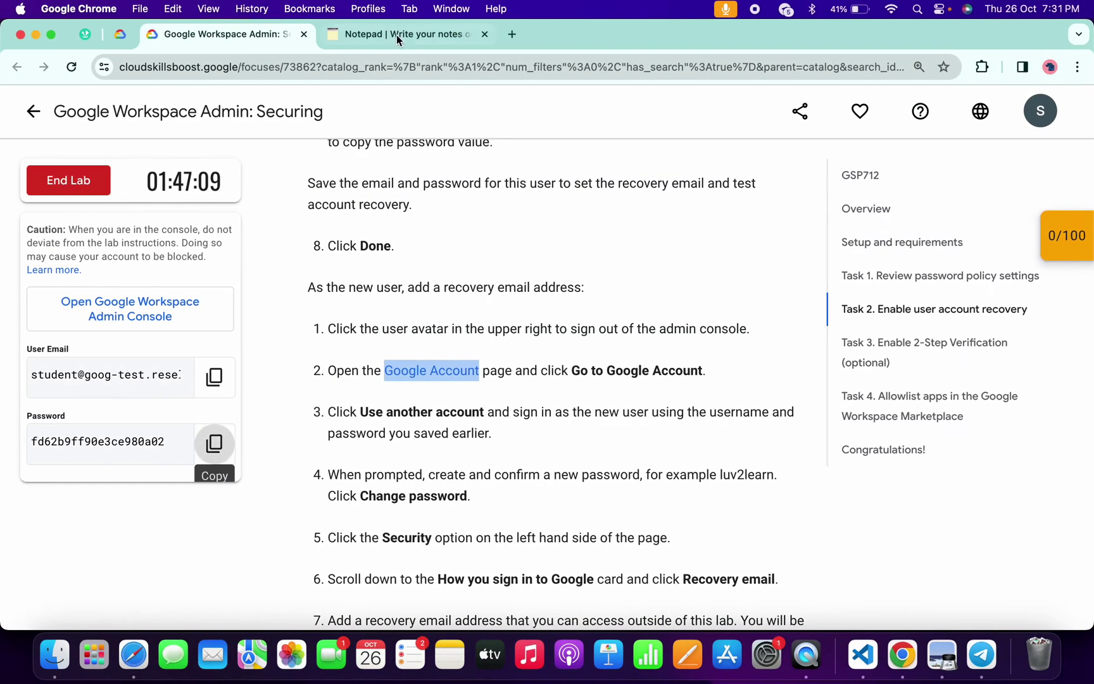
{"action": "left_click", "coordinate": [381, 27]}
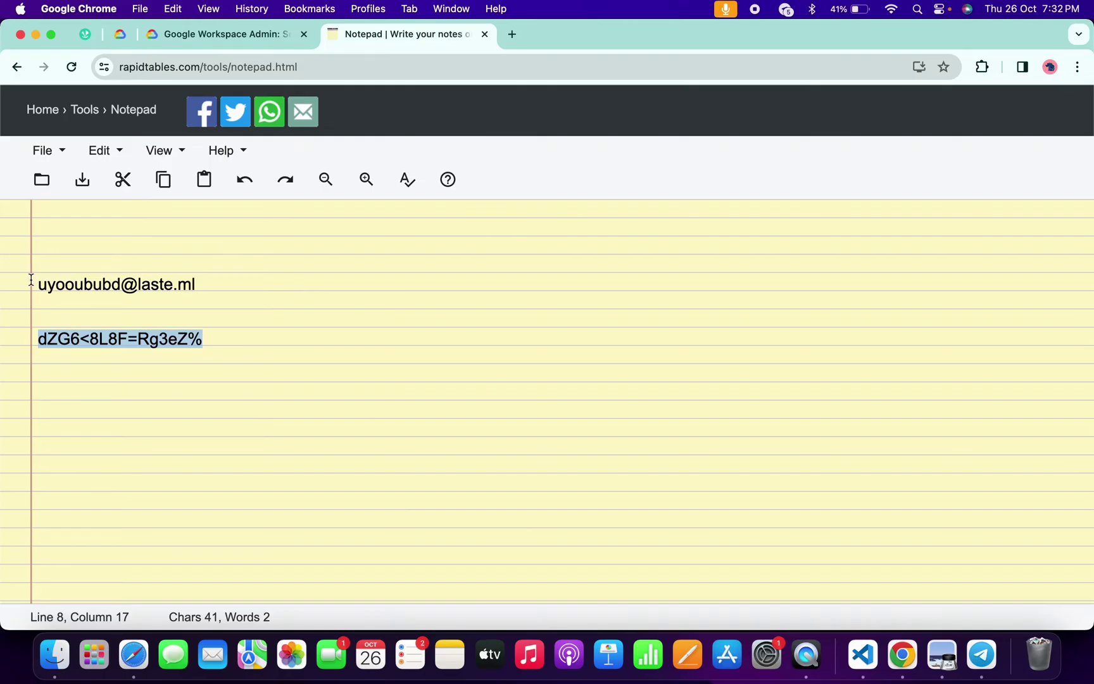
{"action": "left_click_drag", "start_coordinate": [31, 279], "coordinate": [261, 290]}
{"action": "key", "text": "ctrl+Right"}
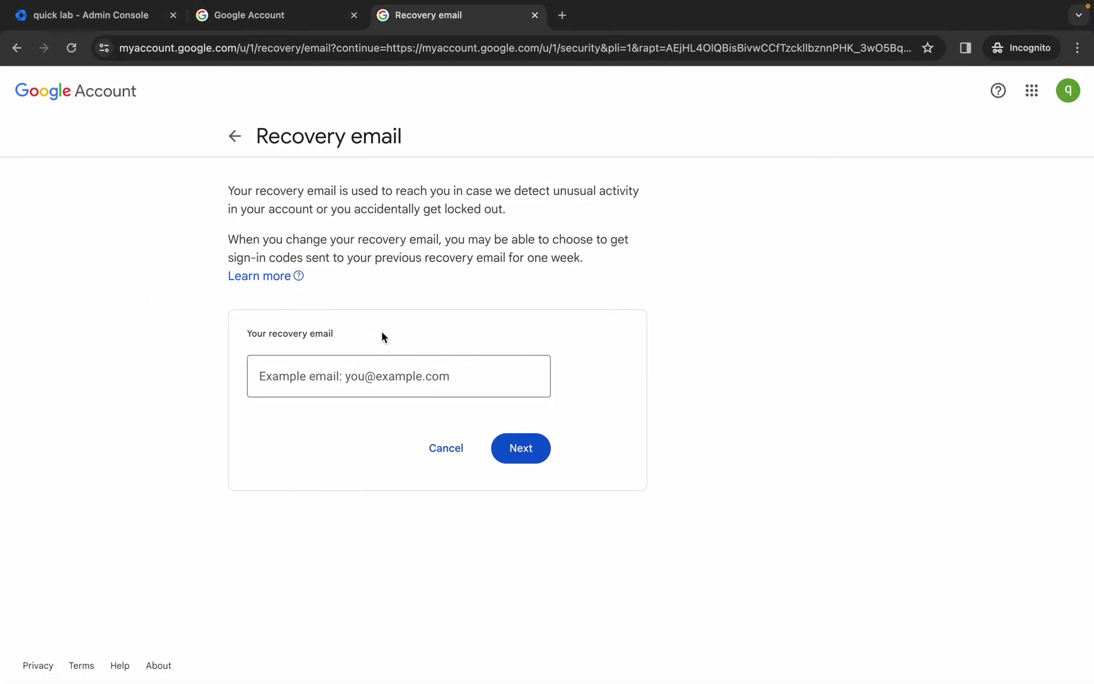
{"action": "right_click", "coordinate": [384, 374]}
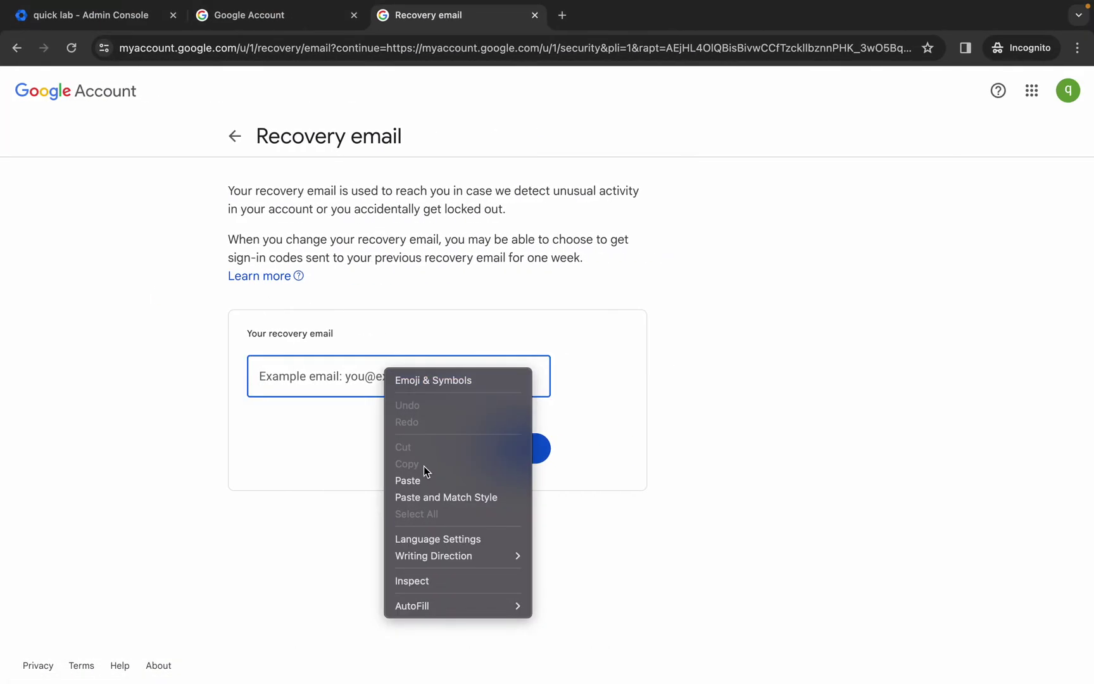
{"action": "left_click", "coordinate": [430, 482]}
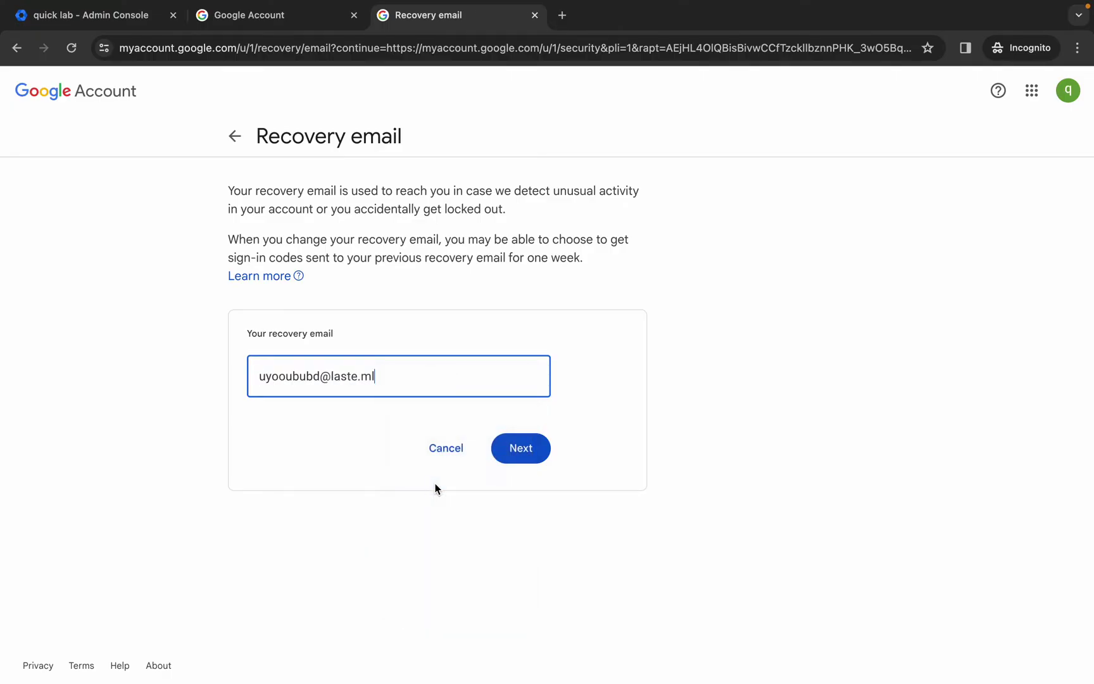
{"action": "left_click", "coordinate": [518, 450]}
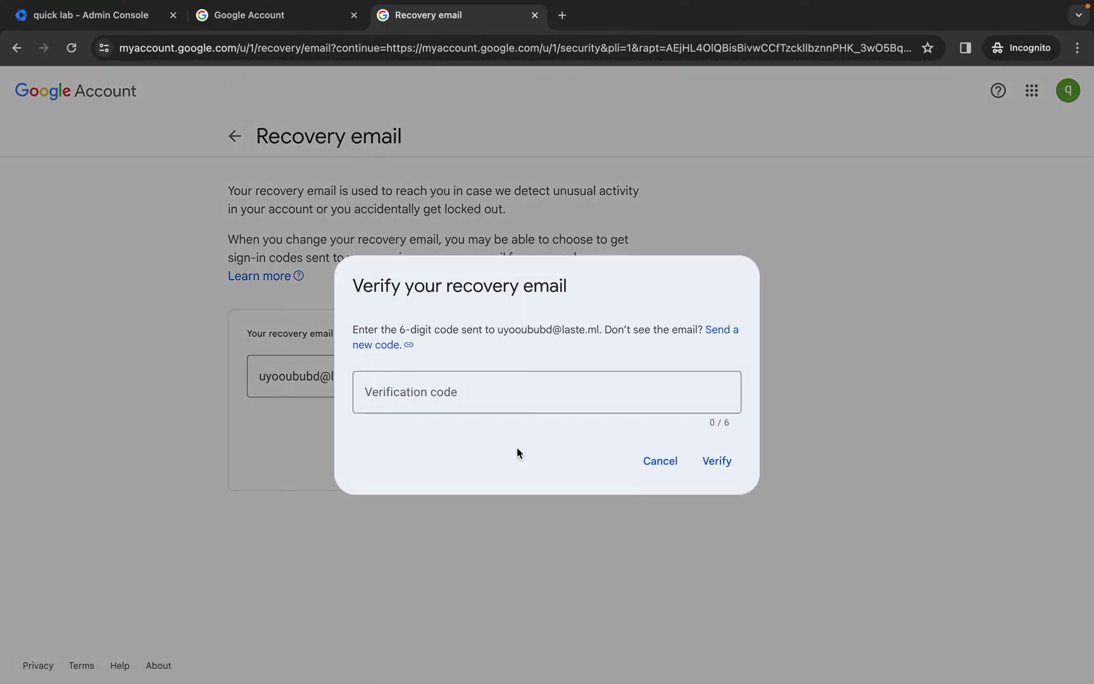
{"action": "left_click", "coordinate": [449, 397]}
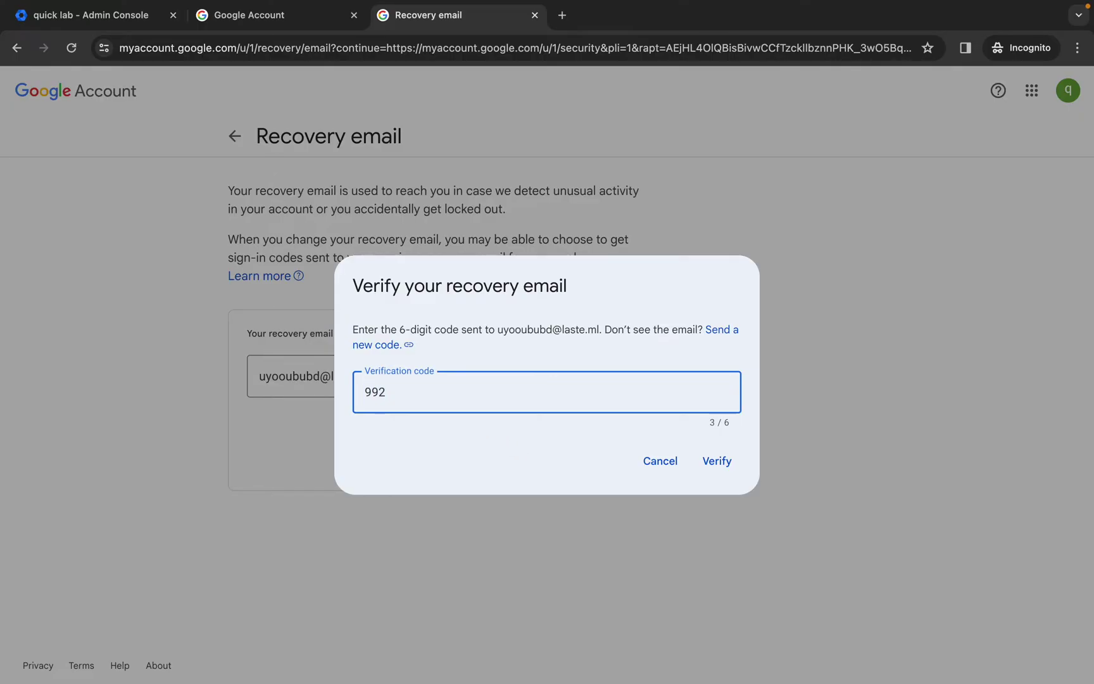
{"action": "left_click", "coordinate": [716, 461]}
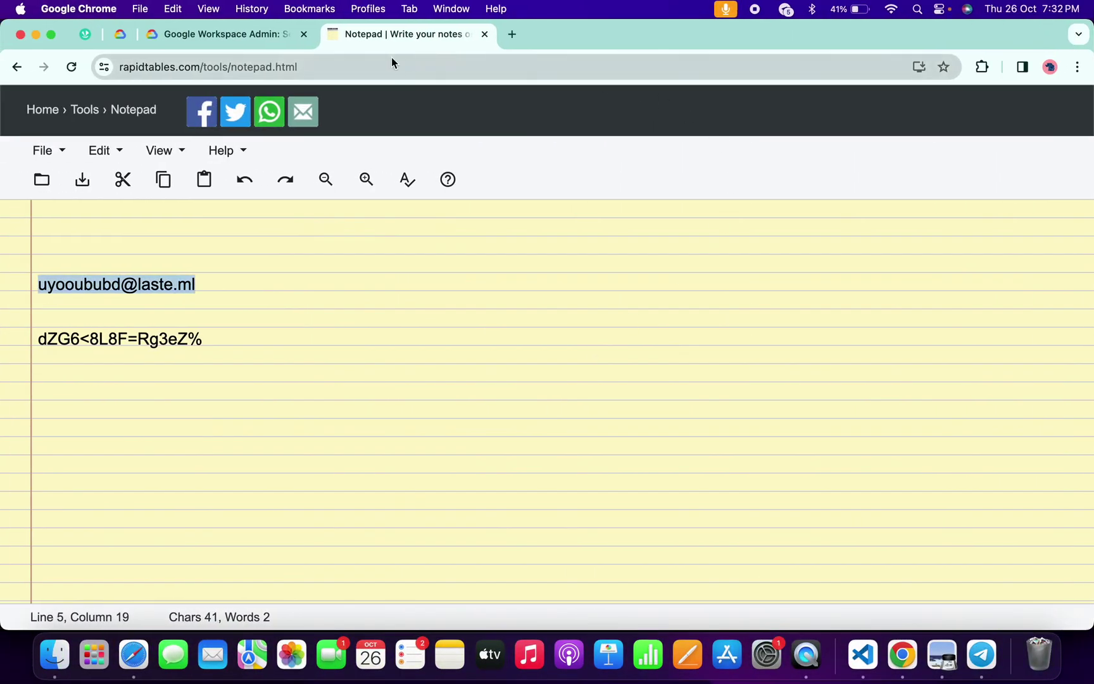
- Run the Task 2 progress check so the account recovery step shows as completed
{"action": "left_click", "coordinate": [254, 38]}
{"action": "scroll", "coordinate": [634, 469], "scroll_direction": "down", "scroll_amount": 10}
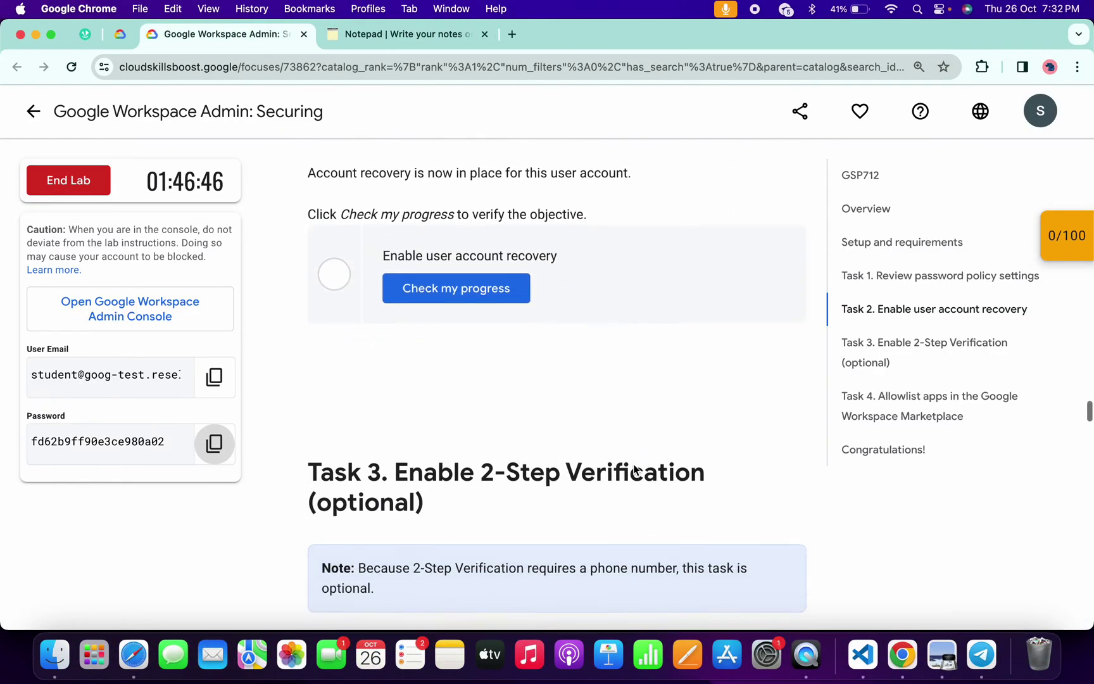
{"action": "scroll", "coordinate": [634, 470], "scroll_direction": "up", "scroll_amount": 1}
{"action": "left_click", "coordinate": [459, 279]}
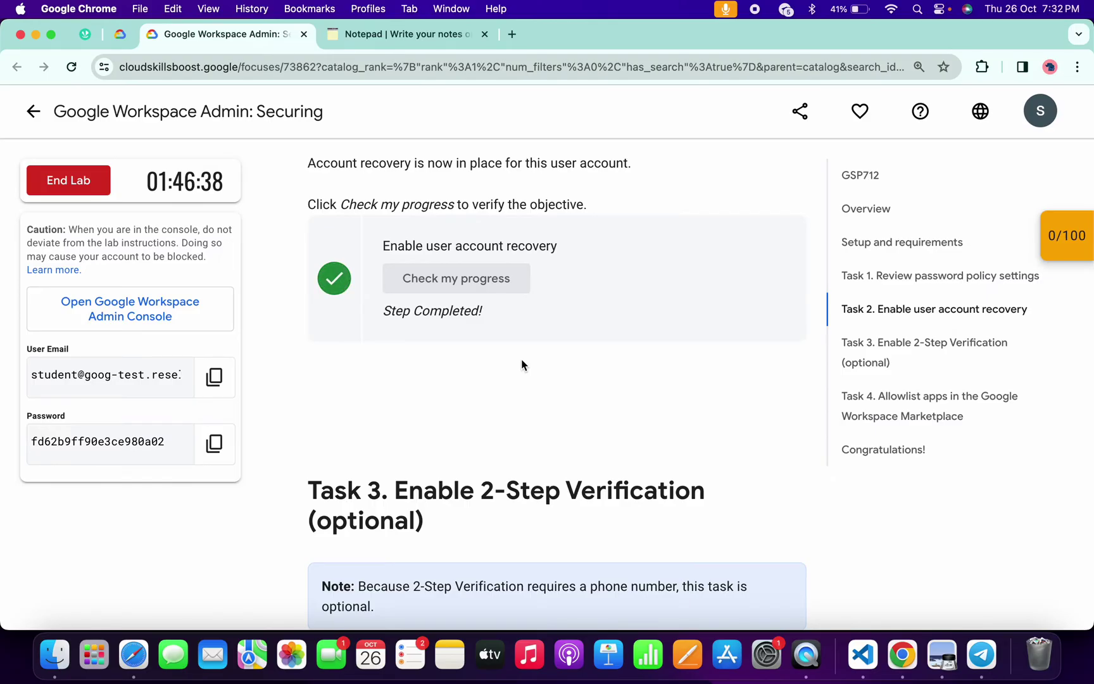
- Go to the Task 4 allowlist instructions and copy the word 'Settings' from step 3
{"action": "scroll", "coordinate": [522, 358], "scroll_direction": "down", "scroll_amount": 5}
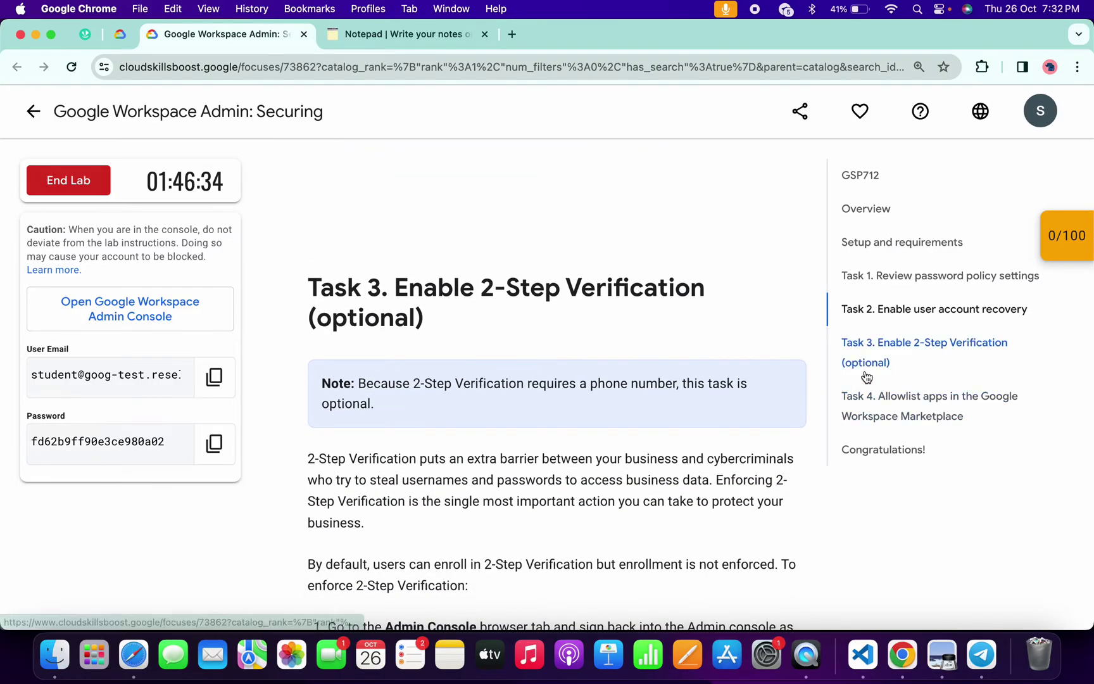
{"action": "scroll", "coordinate": [880, 409], "scroll_direction": "down", "scroll_amount": 3}
{"action": "left_click", "coordinate": [879, 409]}
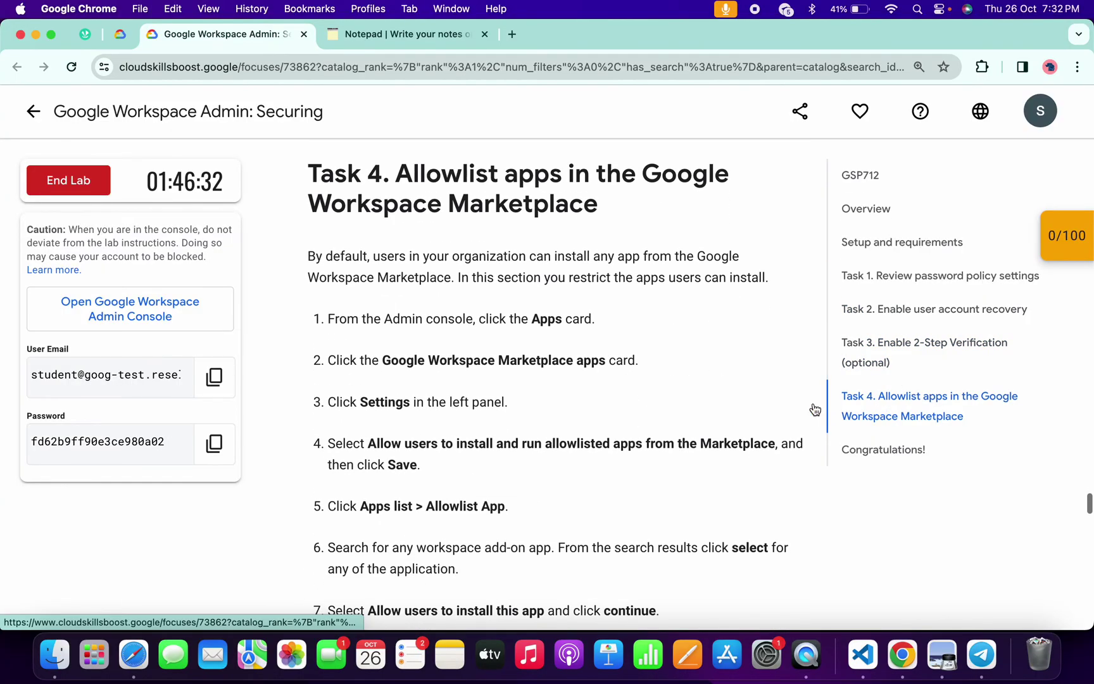
{"action": "scroll", "coordinate": [616, 390], "scroll_direction": "down", "scroll_amount": 3}
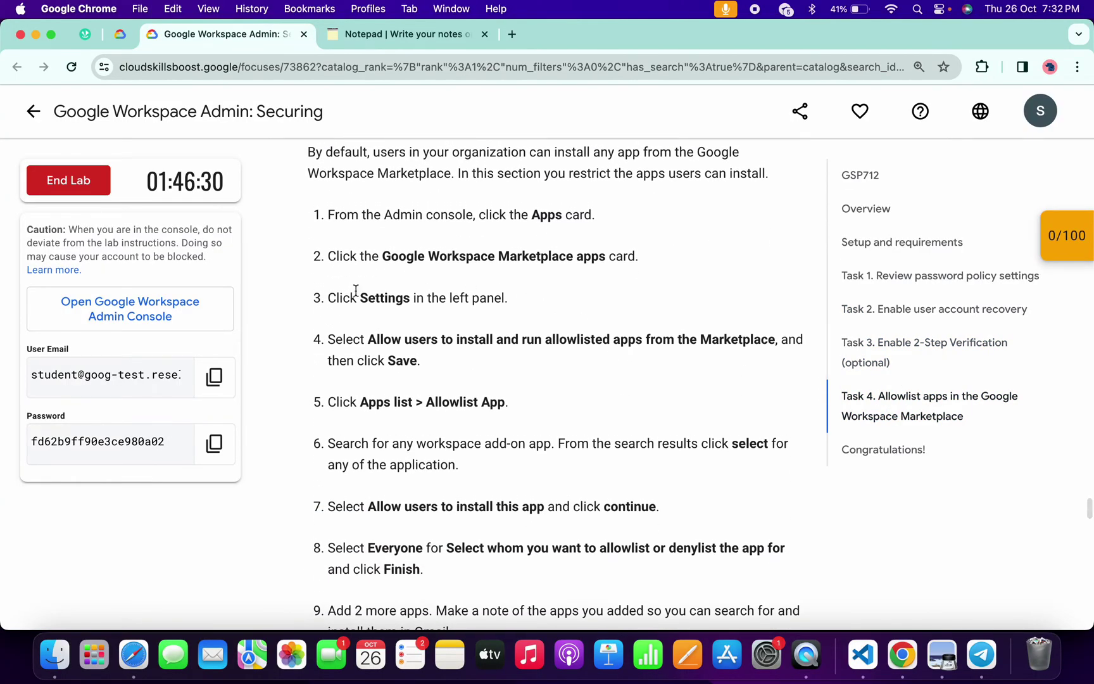
{"action": "double_click", "coordinate": [384, 299]}
{"action": "key", "text": "super+c"}
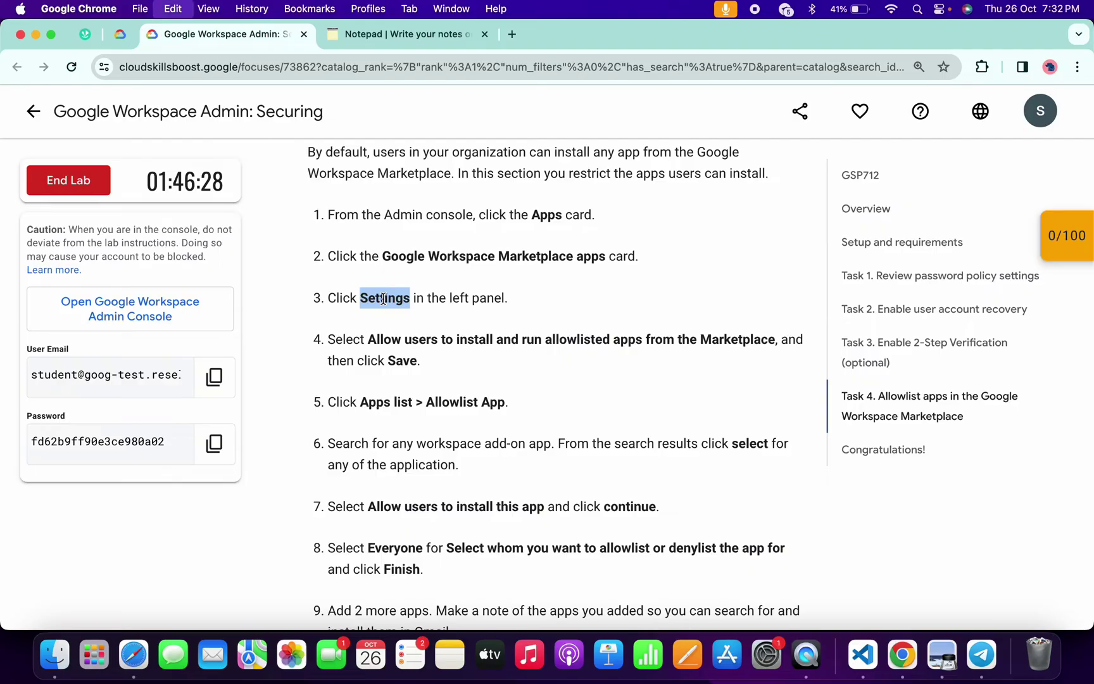
{"action": "key", "text": "ctrl+Right"}
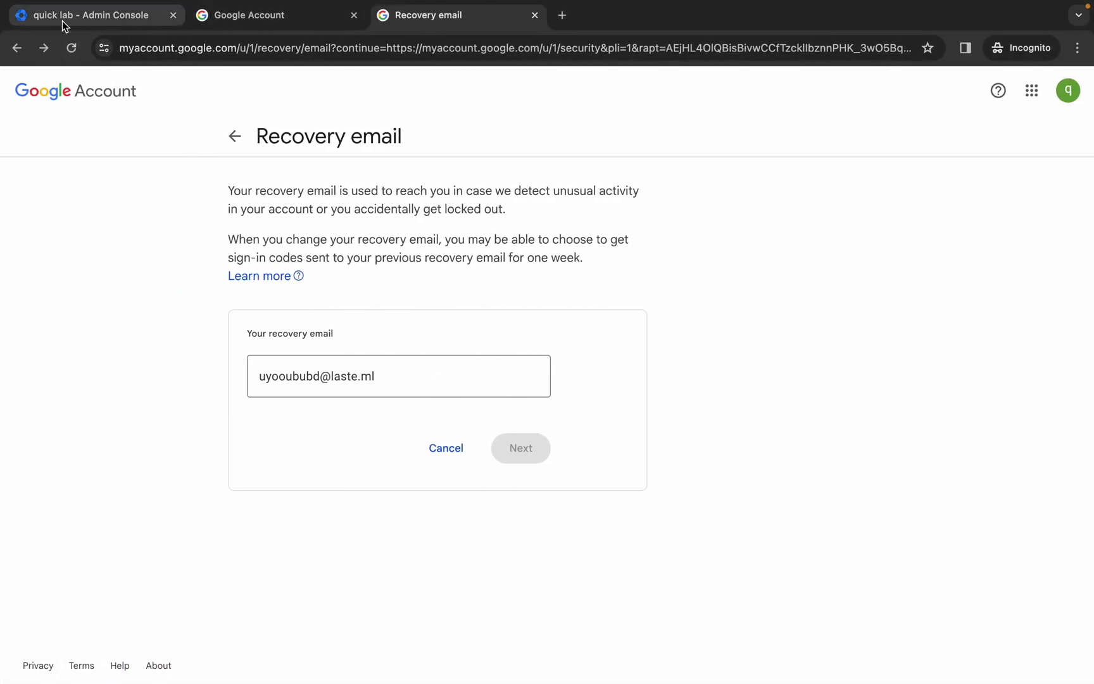
- Search 'Settings', then save Marketplace apps as 'Allow users to install and run allowlisted apps'
{"action": "left_click", "coordinate": [62, 18]}
{"action": "left_click", "coordinate": [388, 92]}
{"action": "key", "text": "super+v"}
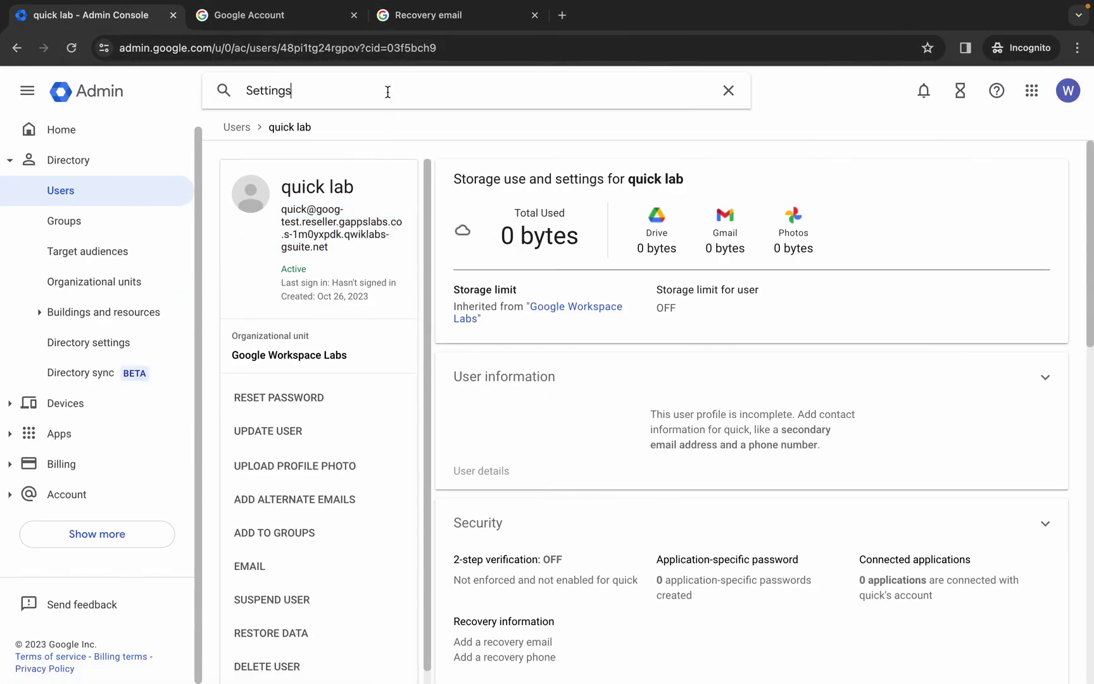
{"action": "key", "text": "Return"}
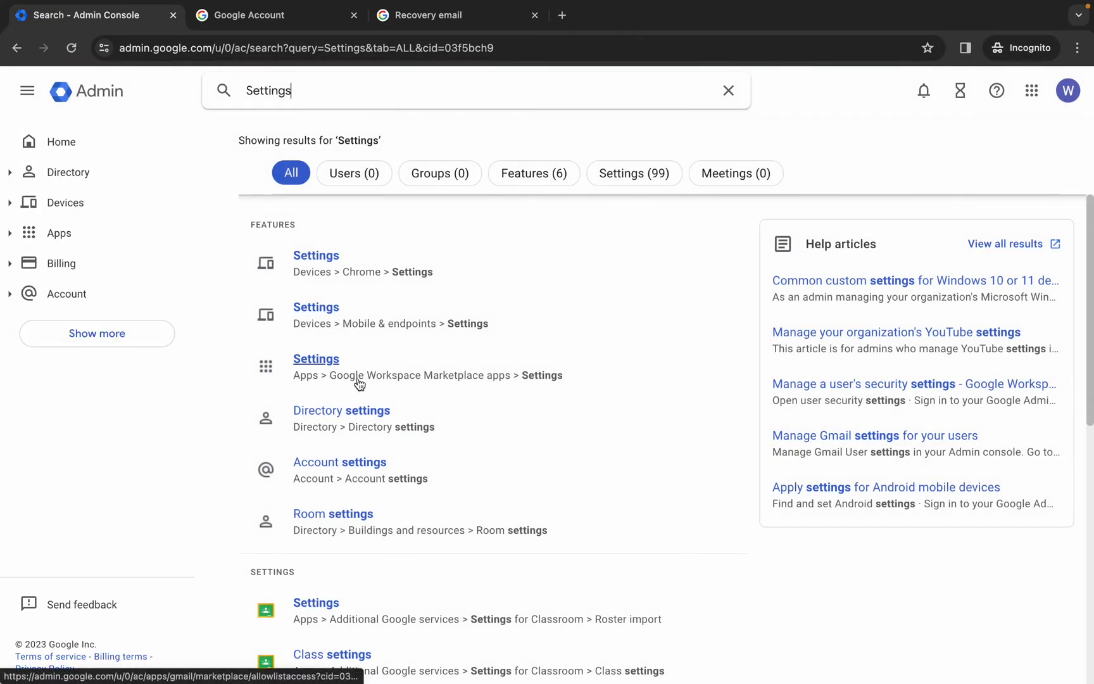
{"action": "left_click", "coordinate": [311, 359]}
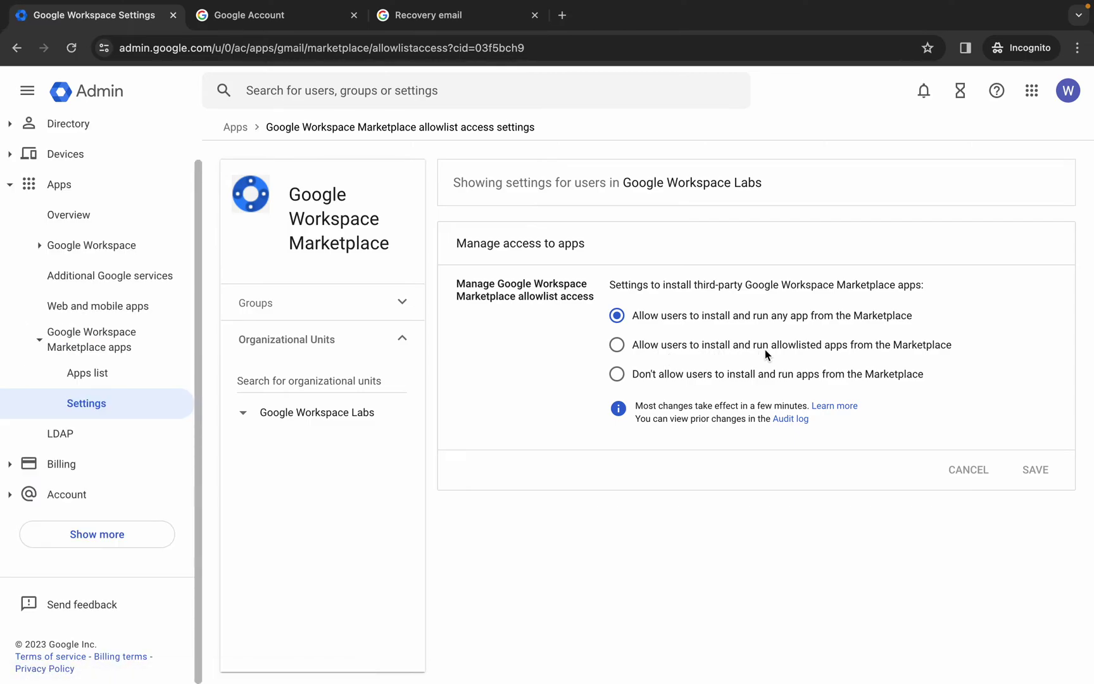
{"action": "left_click", "coordinate": [698, 346]}
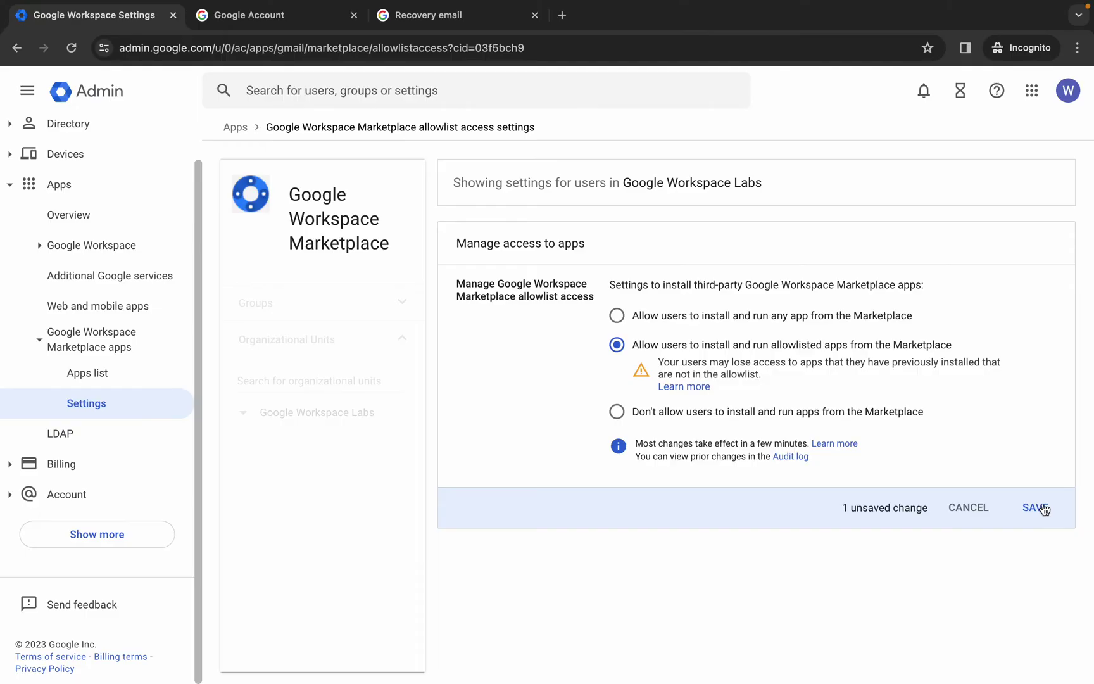
{"action": "left_click", "coordinate": [1039, 508]}
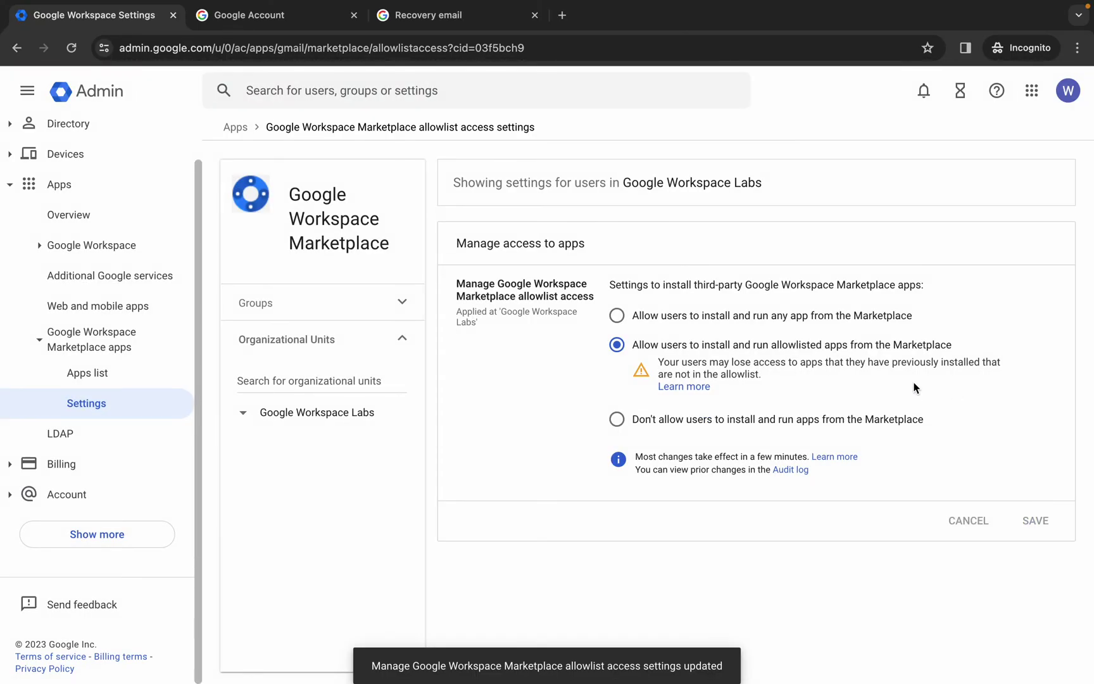
- Start allowlisting an app from the Marketplace apps list and search for 'me'
{"action": "left_click", "coordinate": [88, 373]}
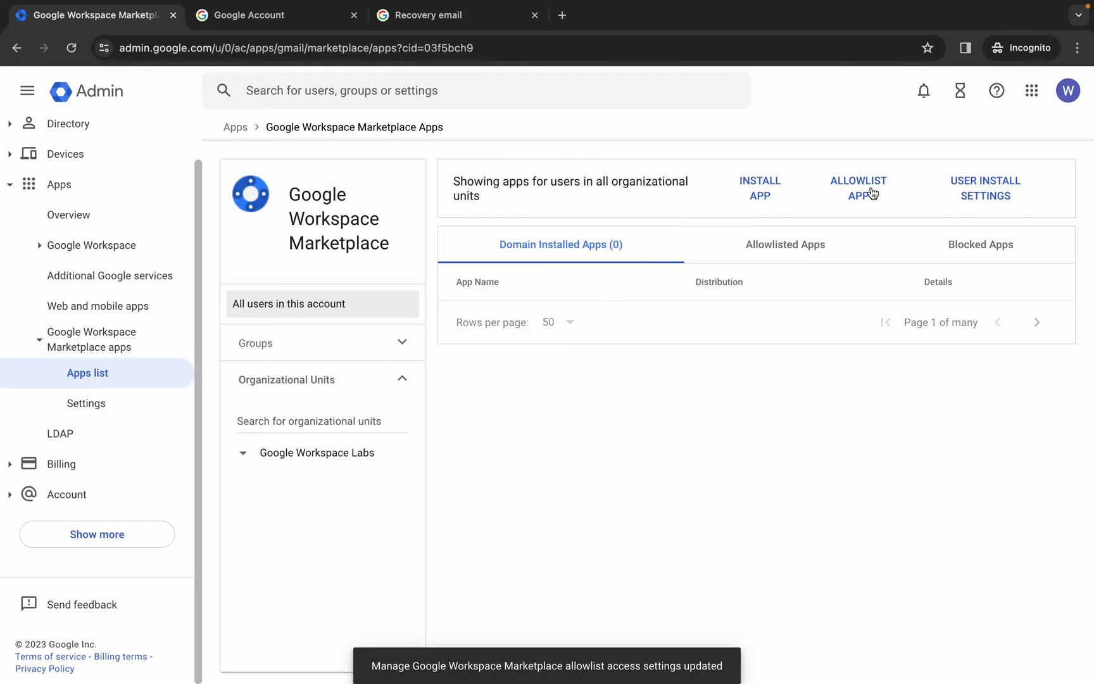
{"action": "left_click", "coordinate": [860, 199]}
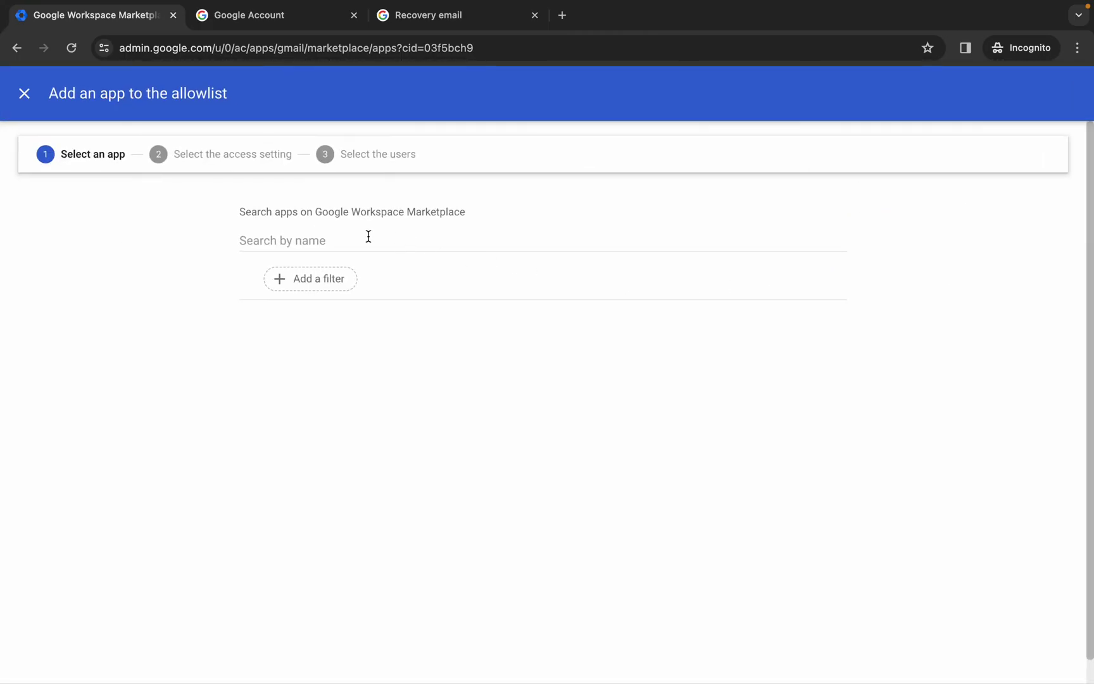
{"action": "left_click", "coordinate": [302, 244]}
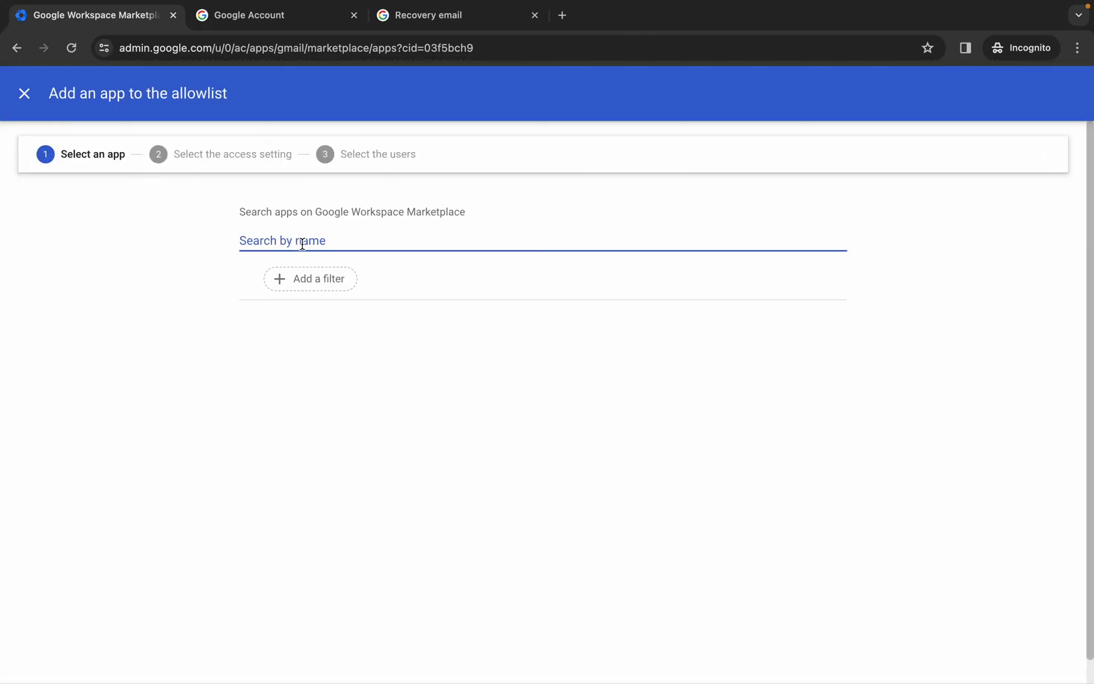
{"action": "type", "text": "meet"}
{"action": "key", "text": "Return"}
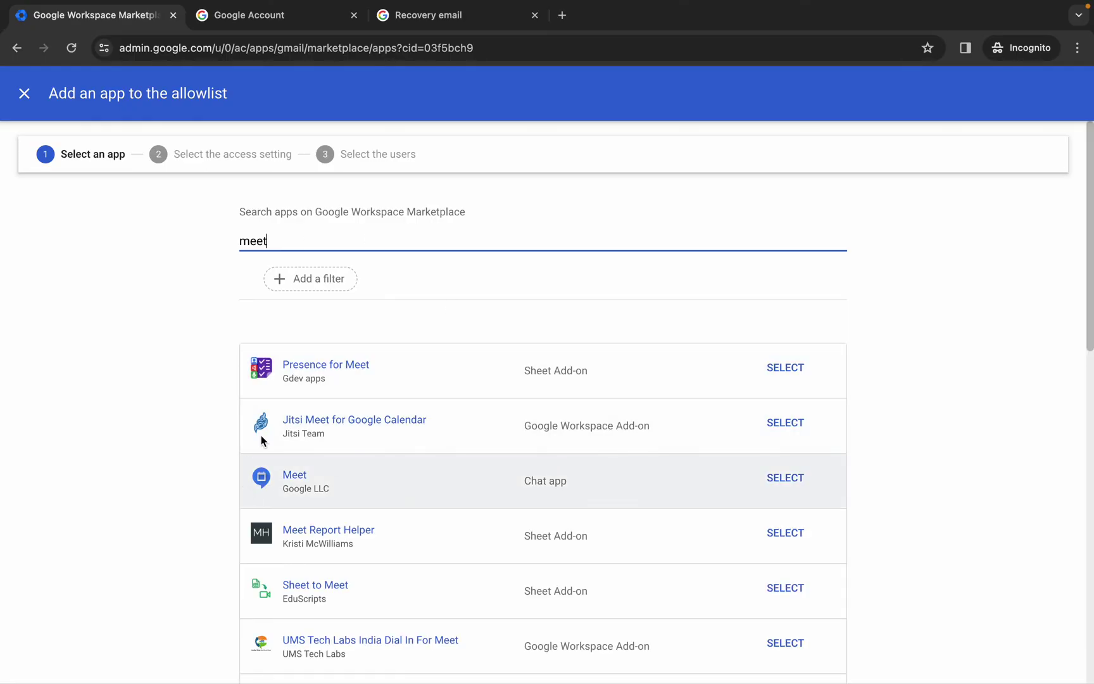
{"action": "scroll", "coordinate": [459, 551], "scroll_direction": "down", "scroll_amount": 2}
{"action": "scroll", "coordinate": [459, 552], "scroll_direction": "up", "scroll_amount": 2}
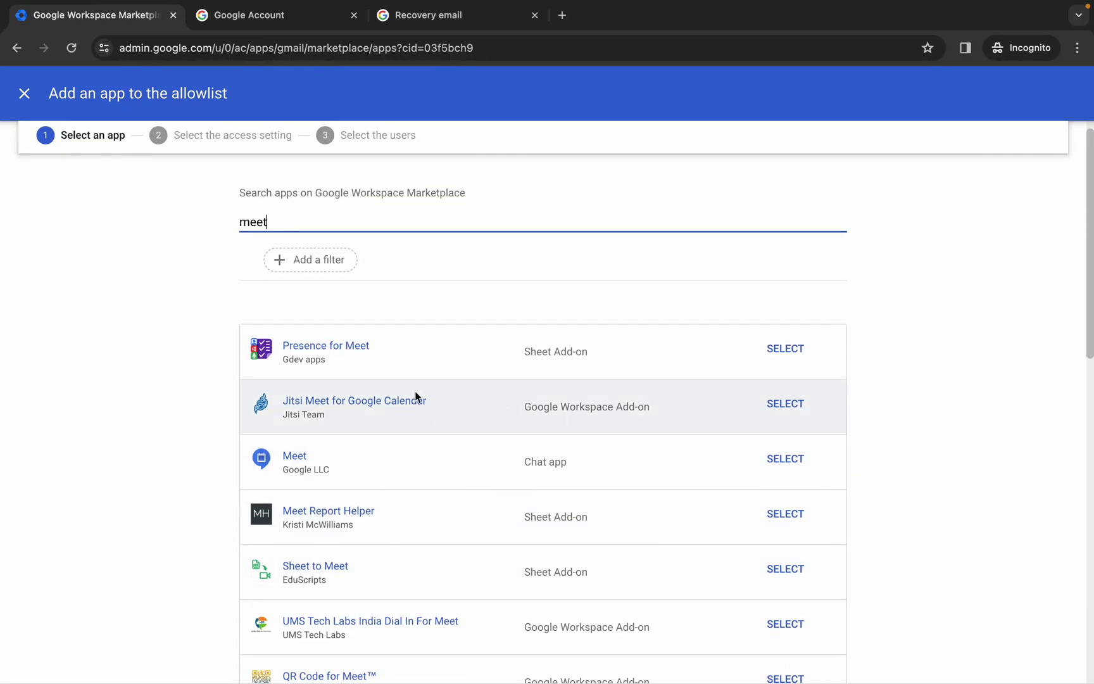
- Allowlist Meet by Google LLC for everyone with installs allowed, then check lab progress
{"action": "left_click", "coordinate": [786, 459]}
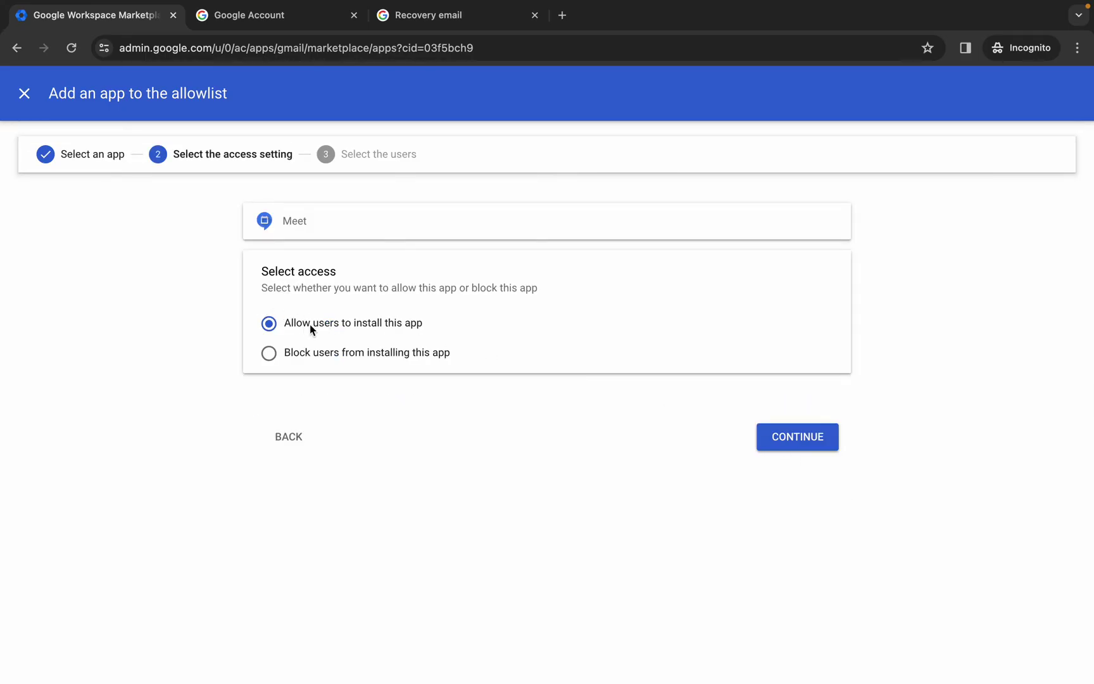
{"action": "left_click", "coordinate": [800, 441]}
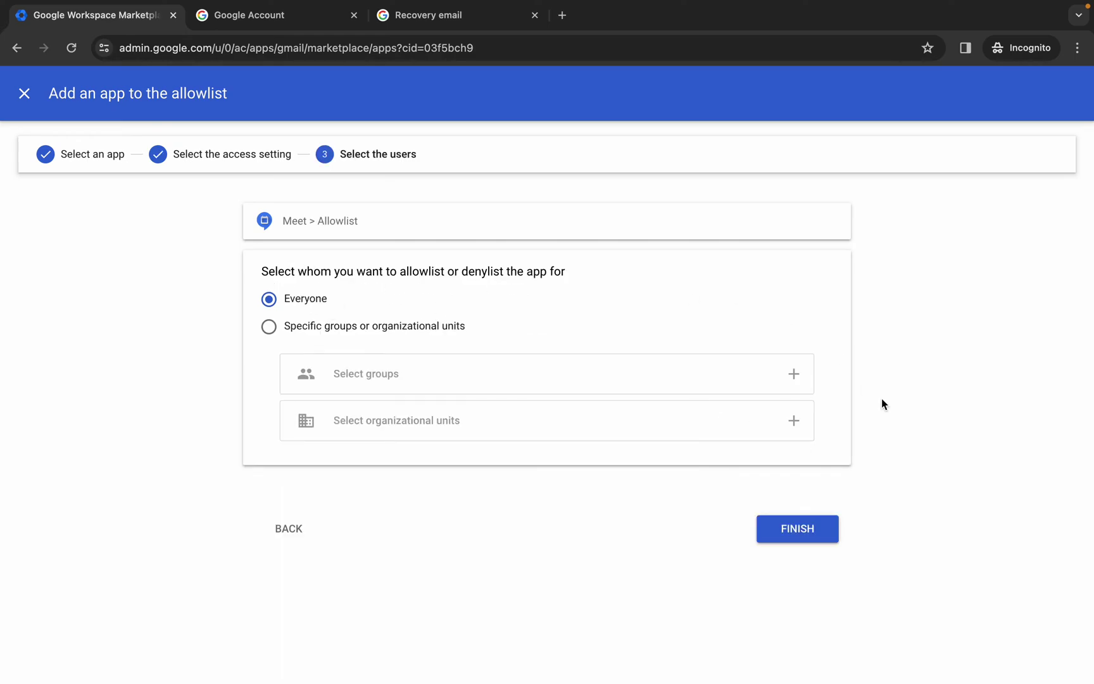
{"action": "left_click", "coordinate": [789, 527]}
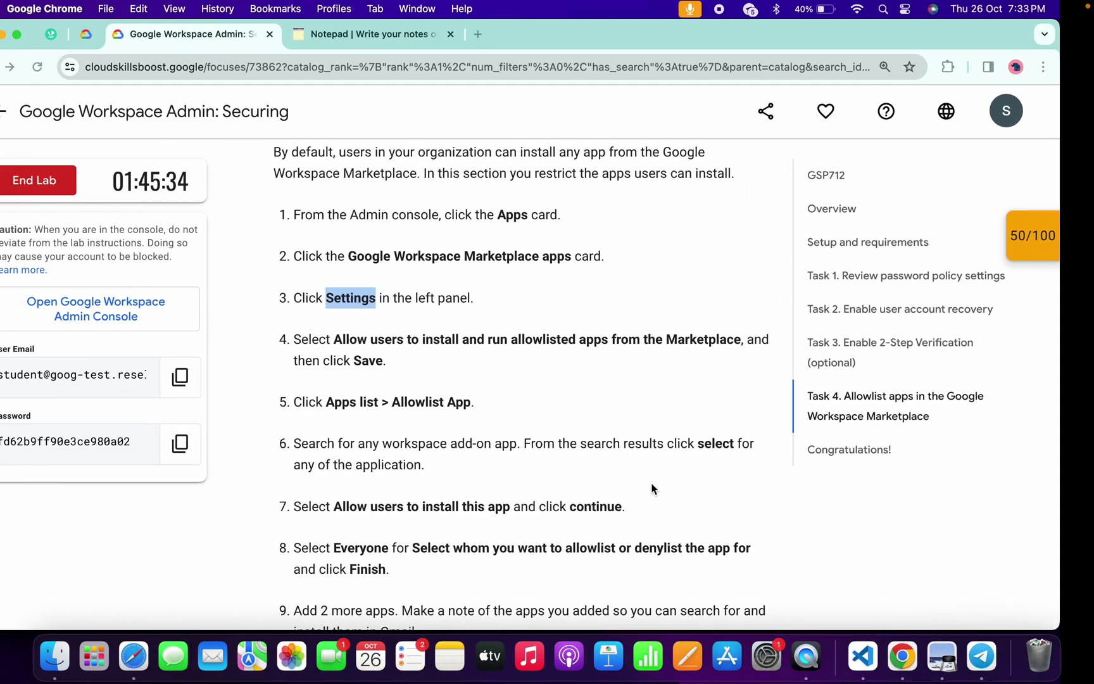
{"action": "scroll", "coordinate": [647, 484], "scroll_direction": "down", "scroll_amount": 10}
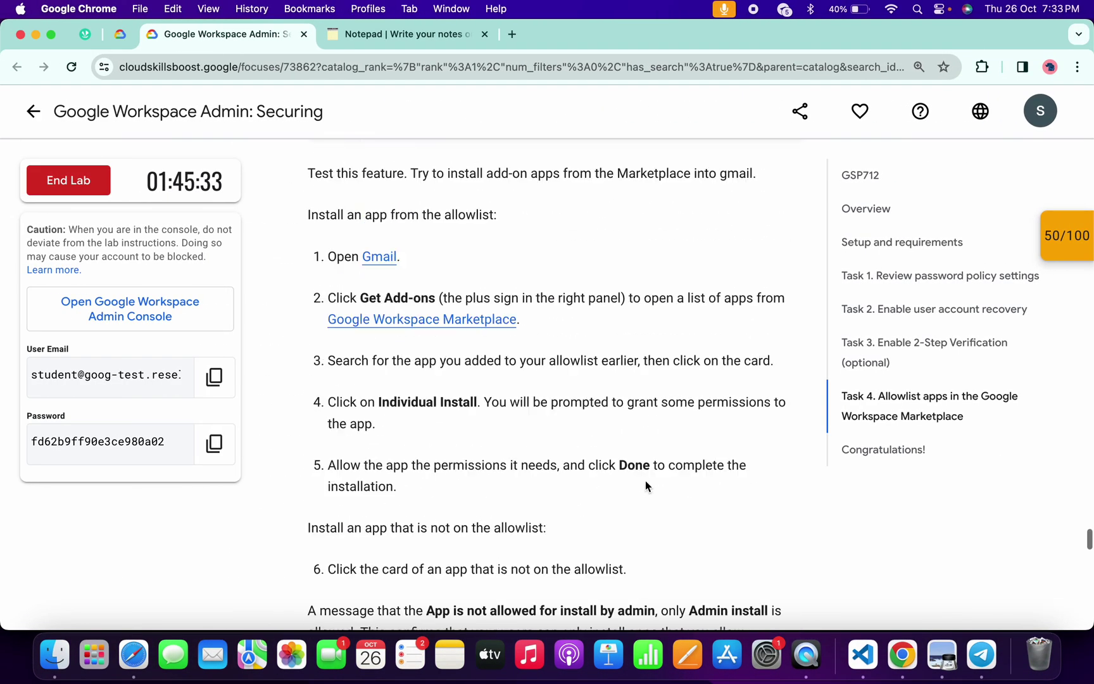
{"action": "scroll", "coordinate": [645, 481], "scroll_direction": "up", "scroll_amount": 3}
{"action": "left_click", "coordinate": [486, 166]}
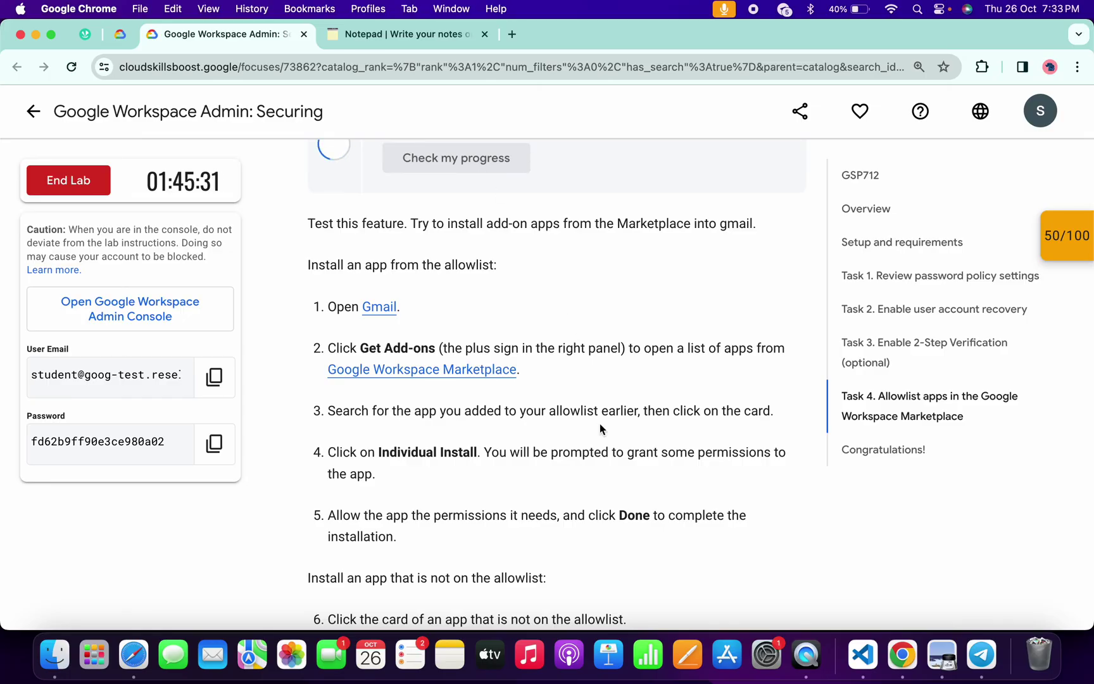